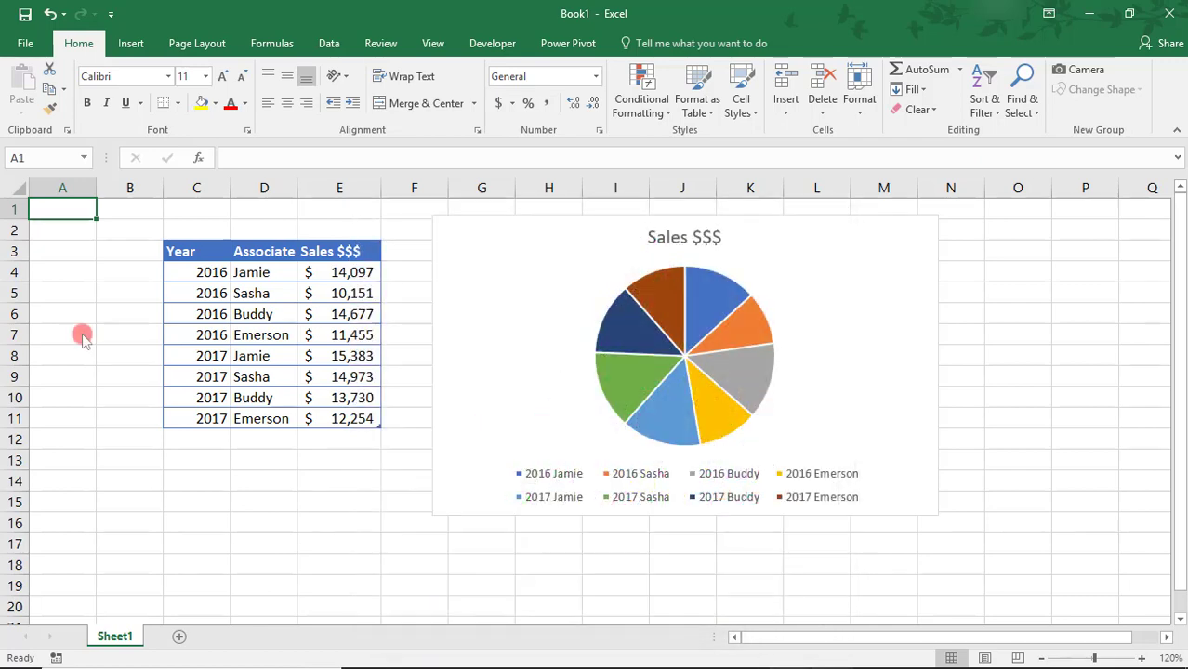
# Start creating a new custom set of theme colors for the workbook
pyautogui.click(196, 44)
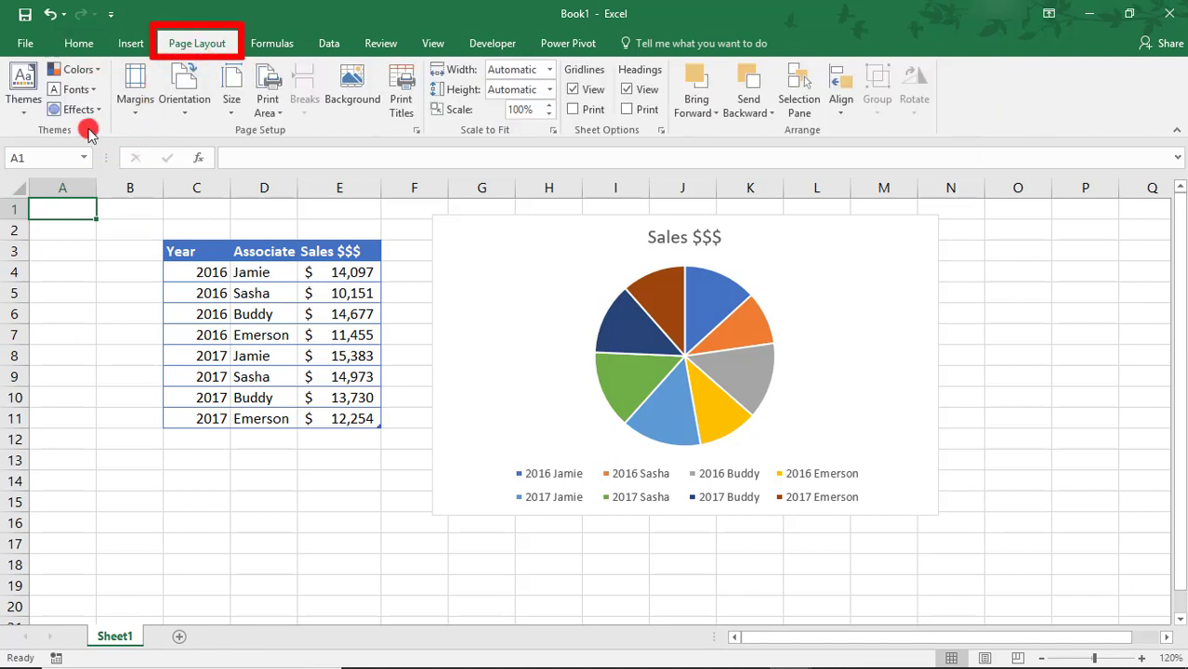
pyautogui.click(96, 70)
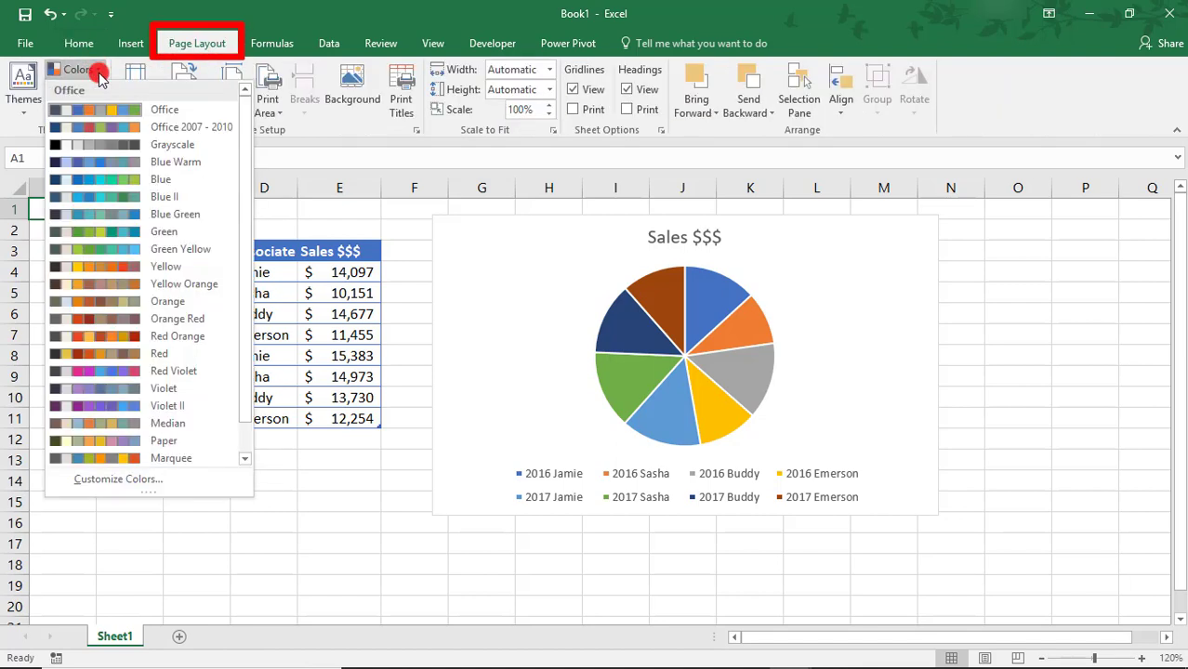
pyautogui.click(112, 480)
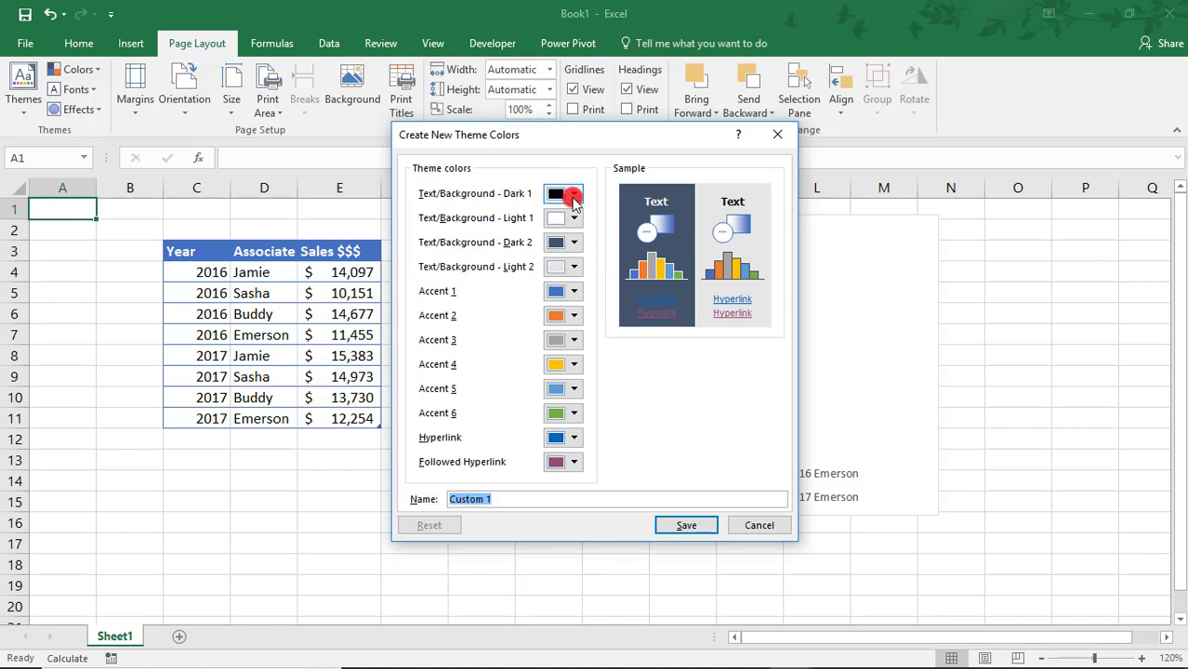
# Try a dark orange for the Text/Background - Dark 1 theme color and set it back to black
pyautogui.click(573, 197)
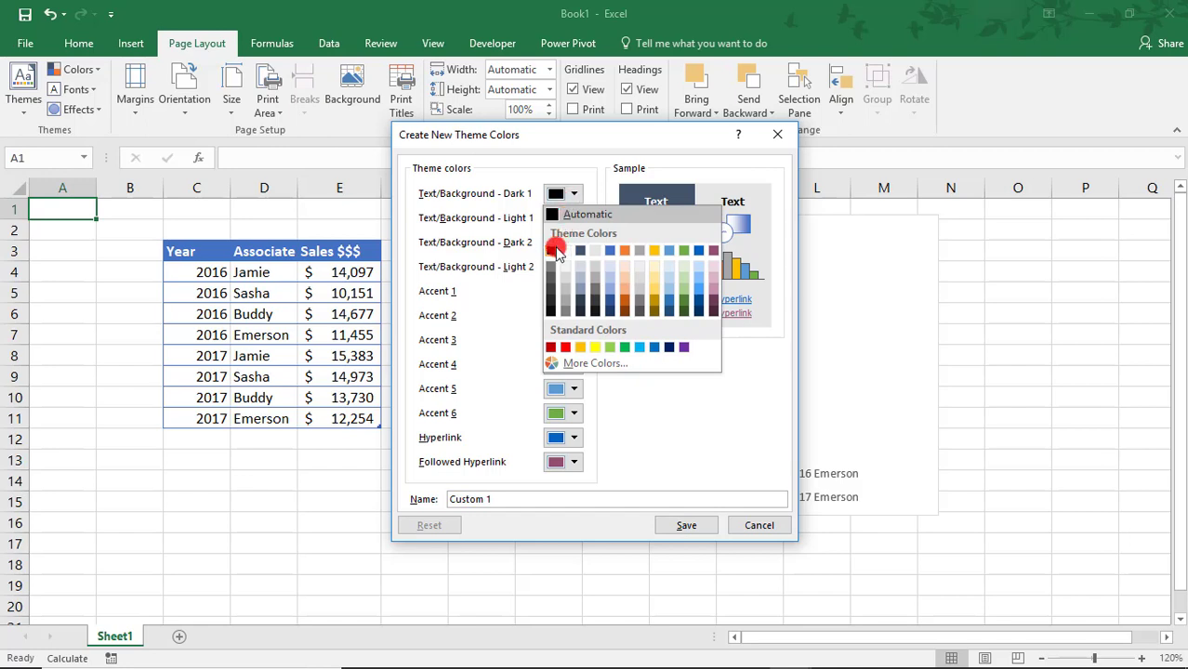
pyautogui.click(624, 306)
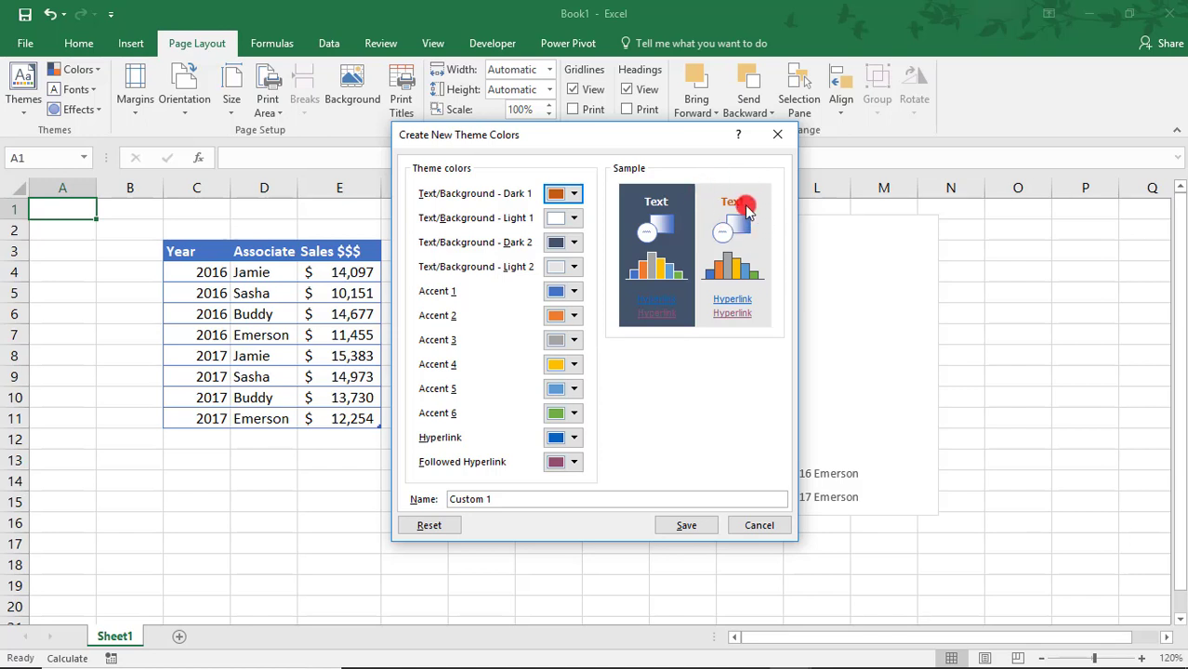
pyautogui.click(557, 195)
pyautogui.click(557, 213)
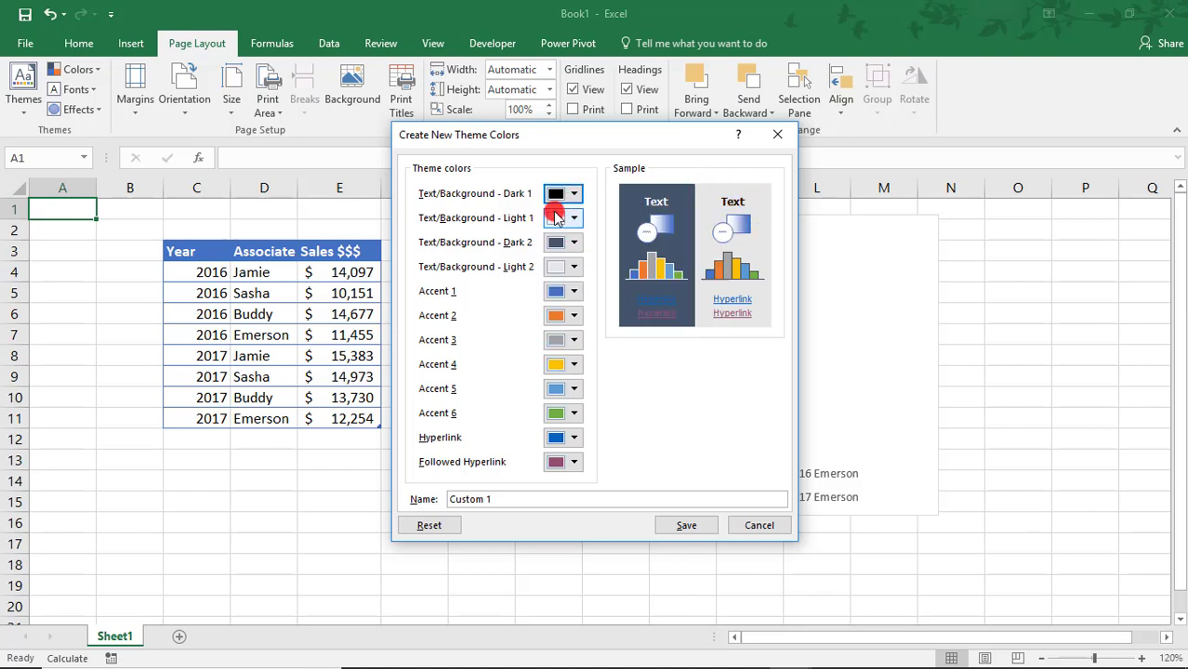
# Try orange for the Text/Background - Light 1 theme color and restore it to white
pyautogui.click(566, 219)
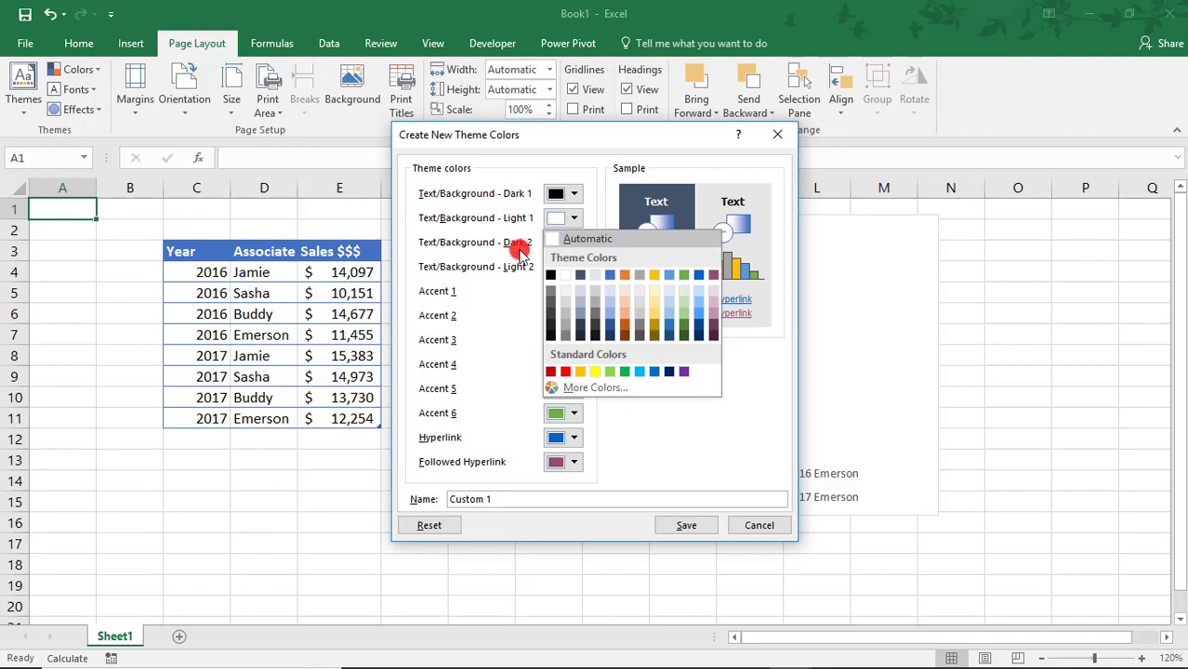
pyautogui.click(623, 274)
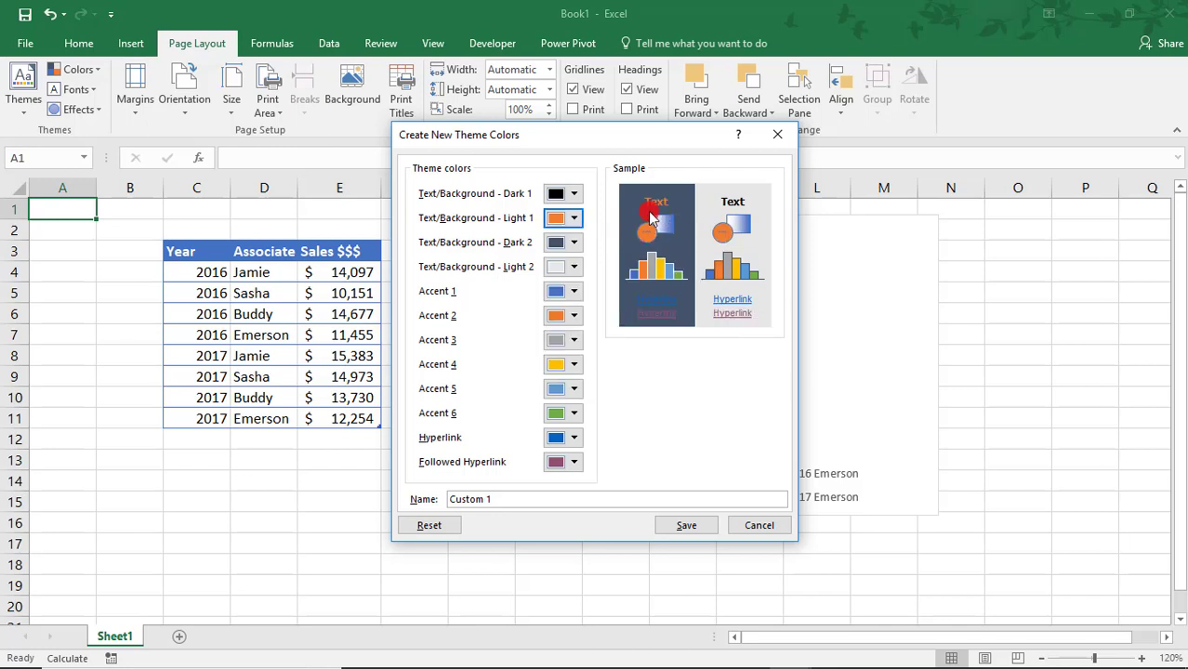
pyautogui.click(570, 220)
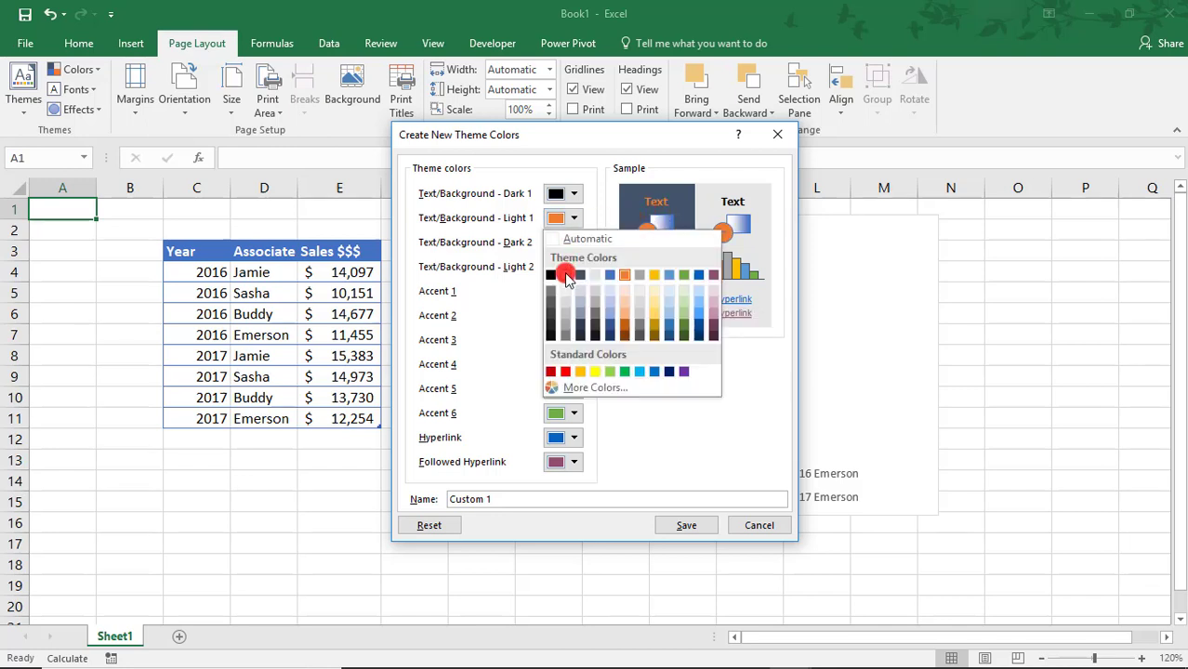
pyautogui.click(565, 274)
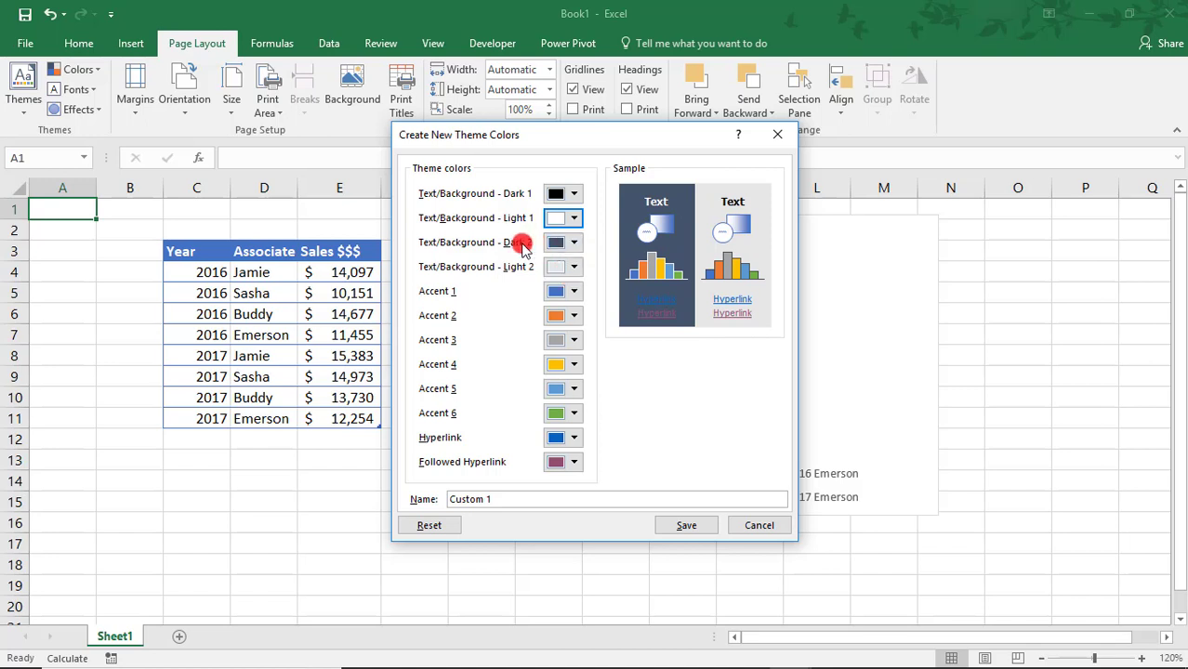
pyautogui.click(569, 244)
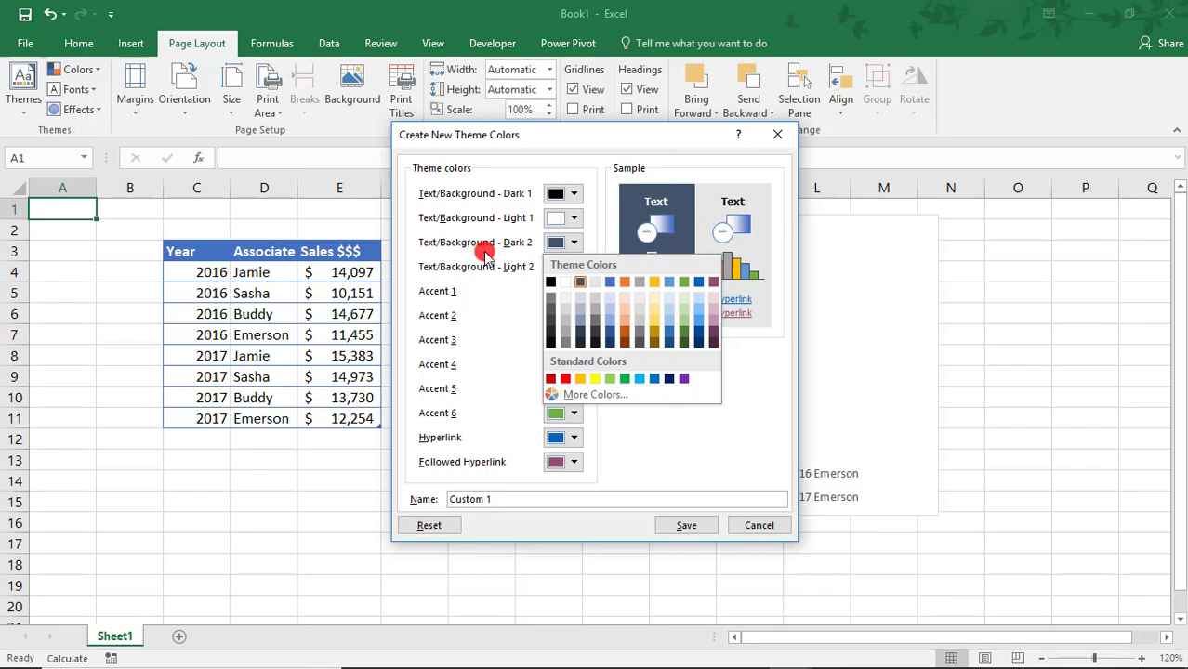
pyautogui.click(523, 258)
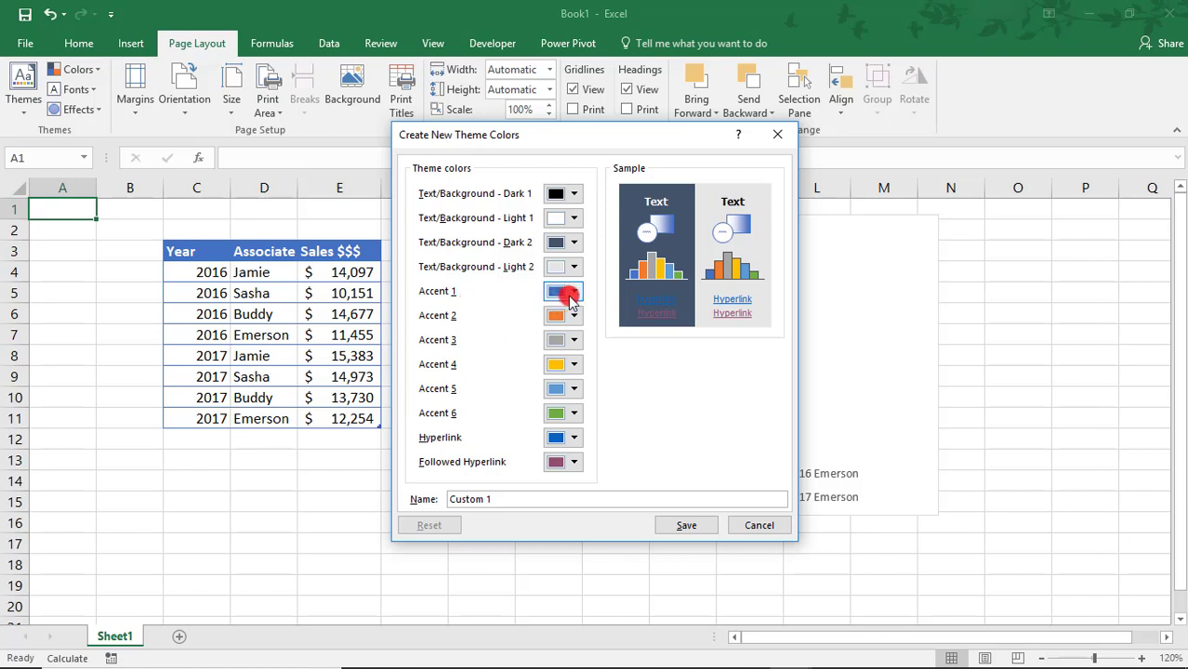
# Open the full color picker for Accent 1 and review its standard palette, custom spectrum and color model options
pyautogui.click(574, 293)
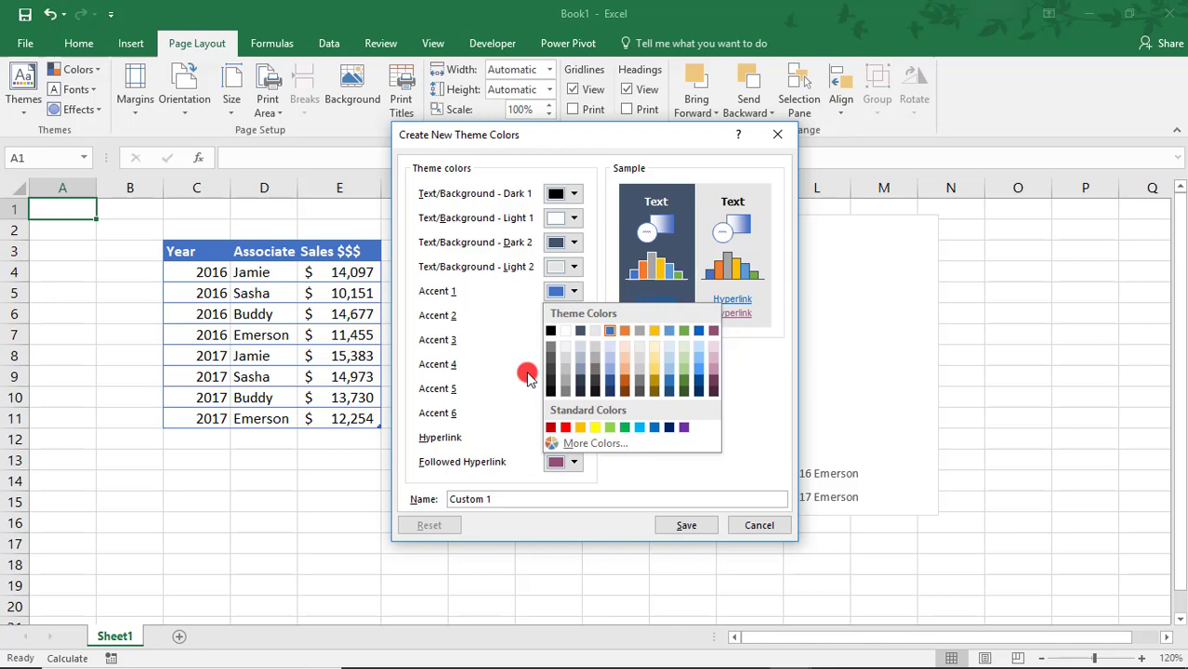
pyautogui.click(604, 445)
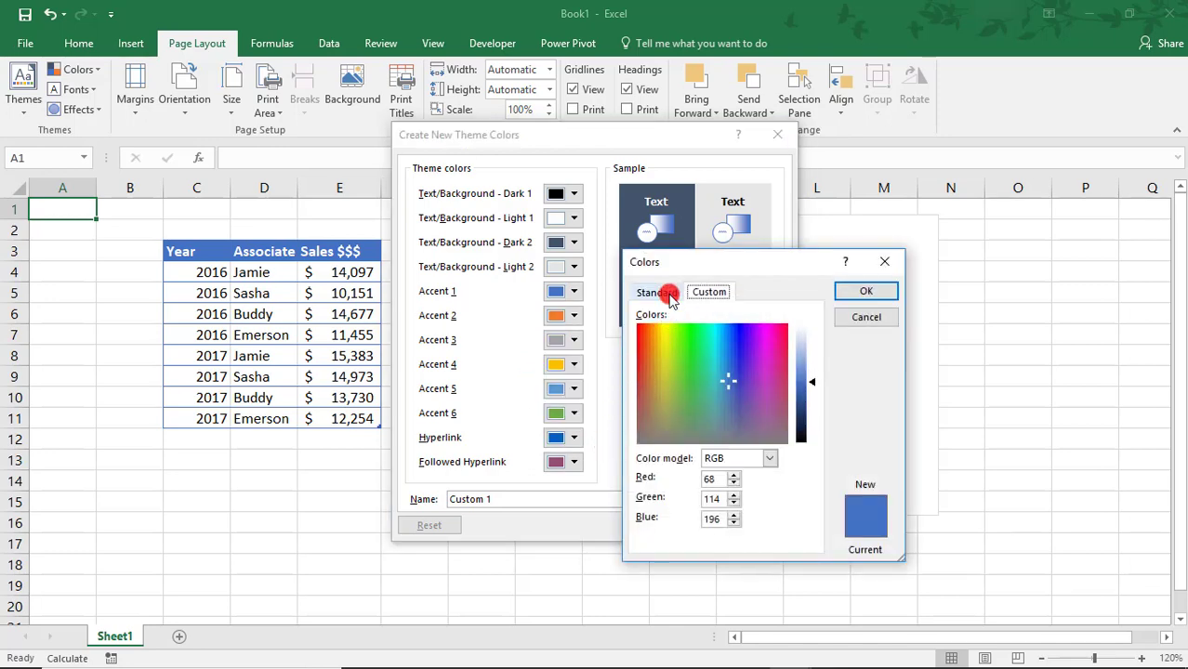
pyautogui.click(669, 294)
pyautogui.click(732, 366)
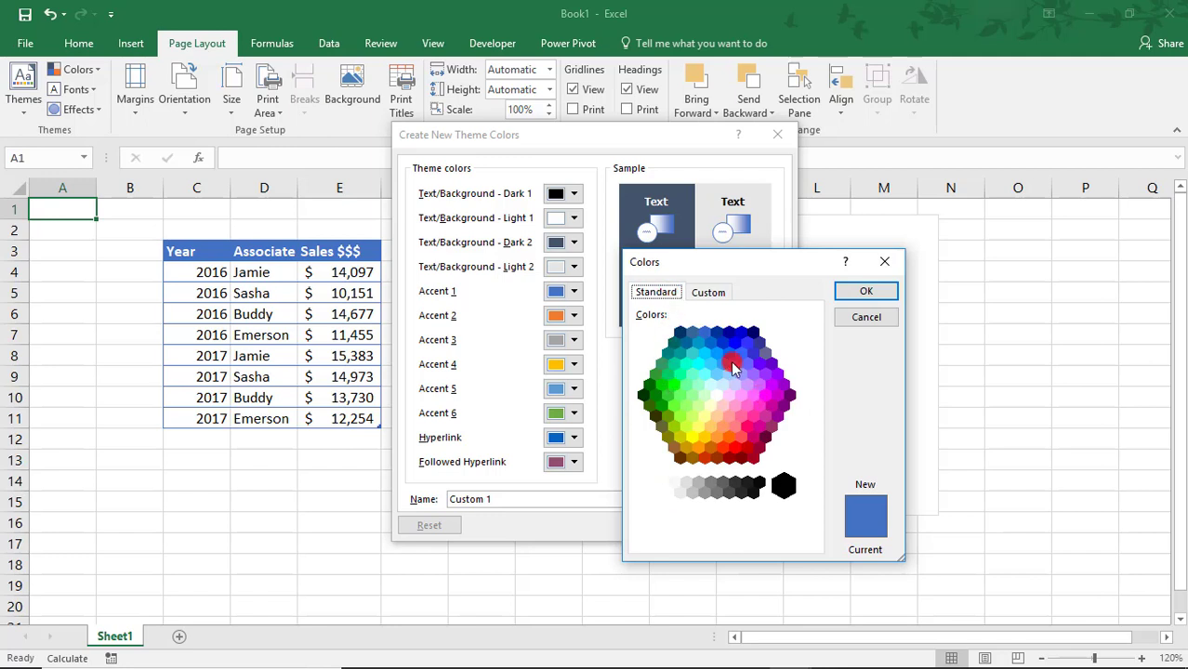
pyautogui.click(681, 304)
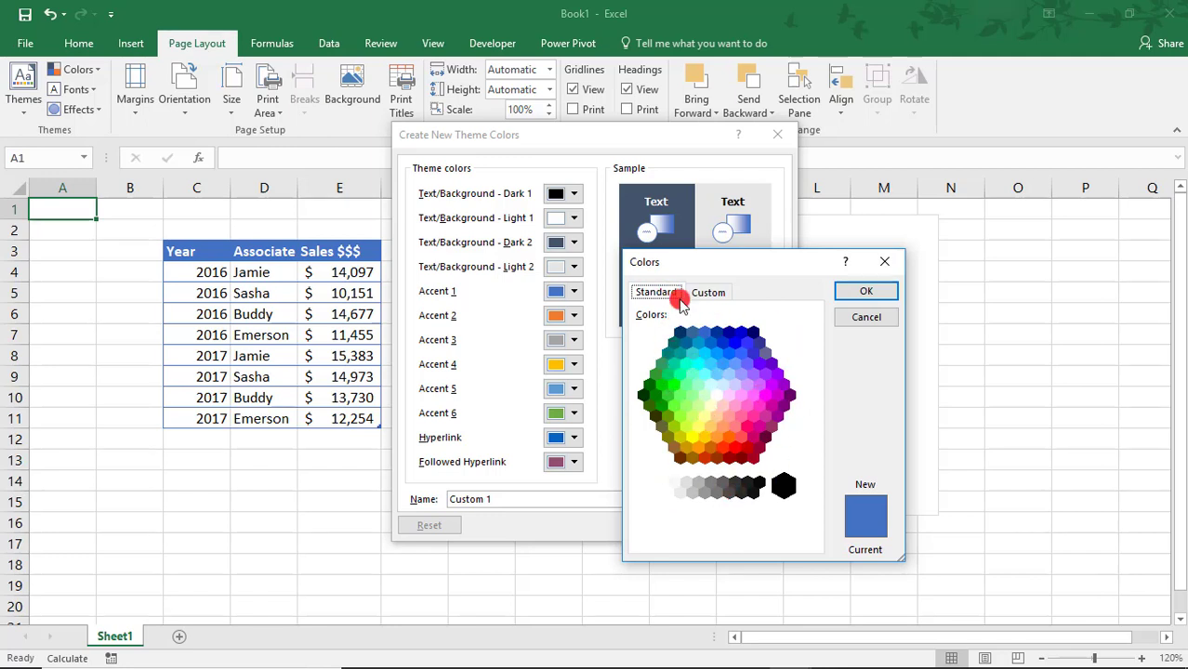
pyautogui.click(699, 294)
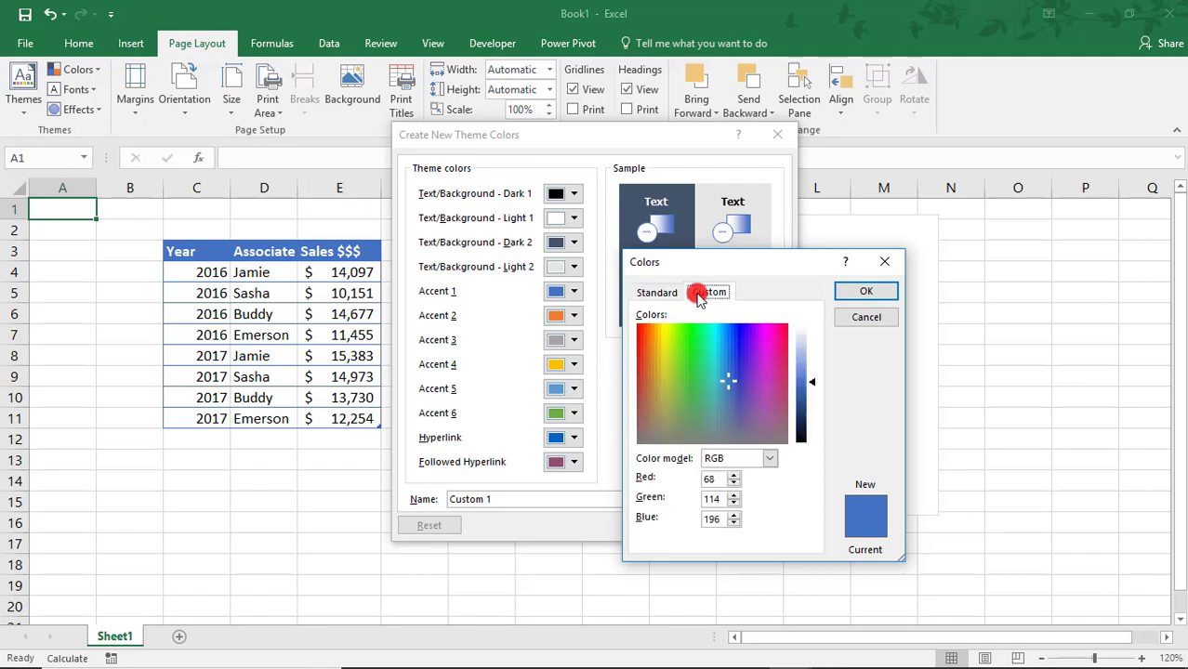
pyautogui.click(772, 459)
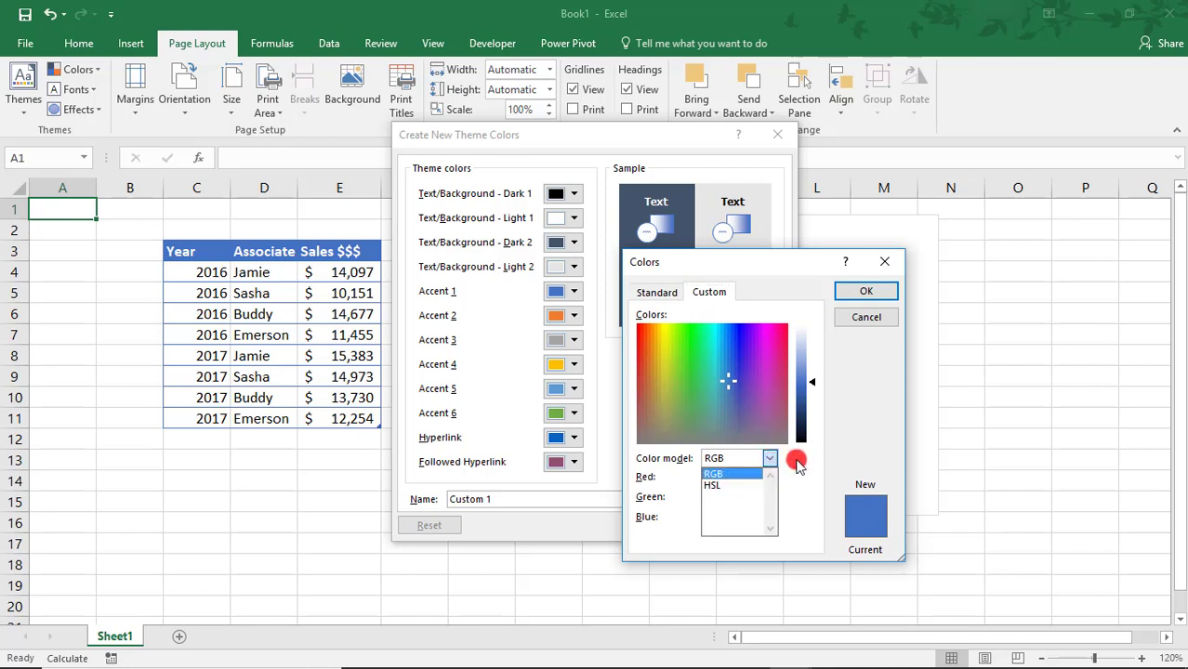
pyautogui.click(798, 465)
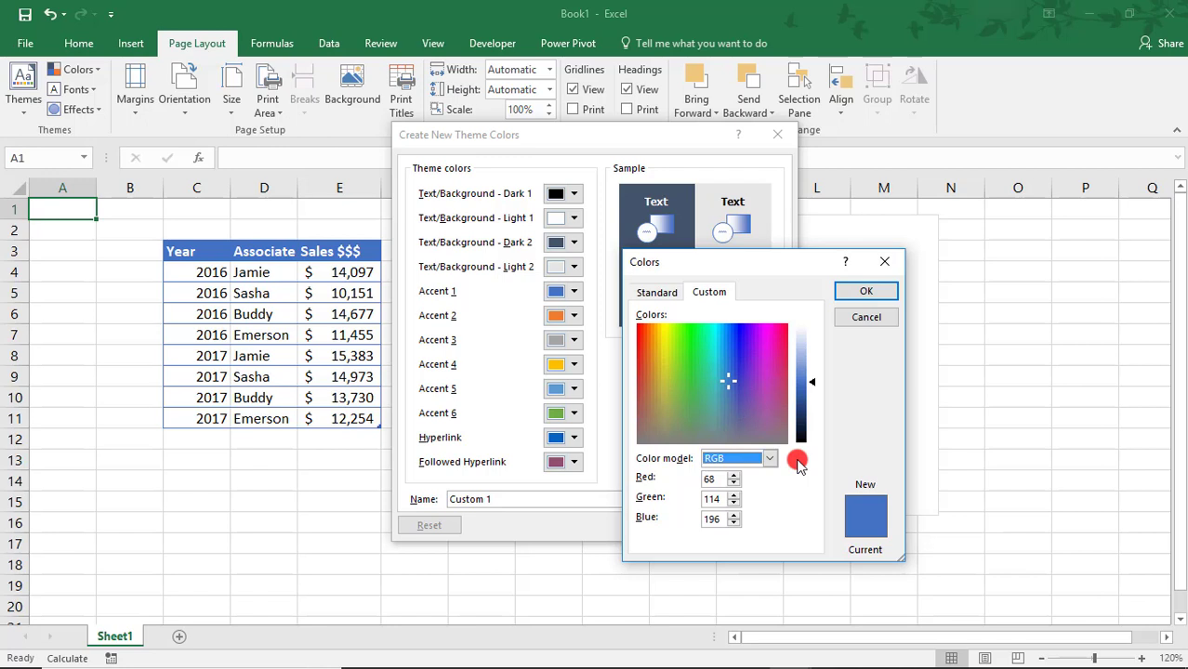
pyautogui.click(797, 465)
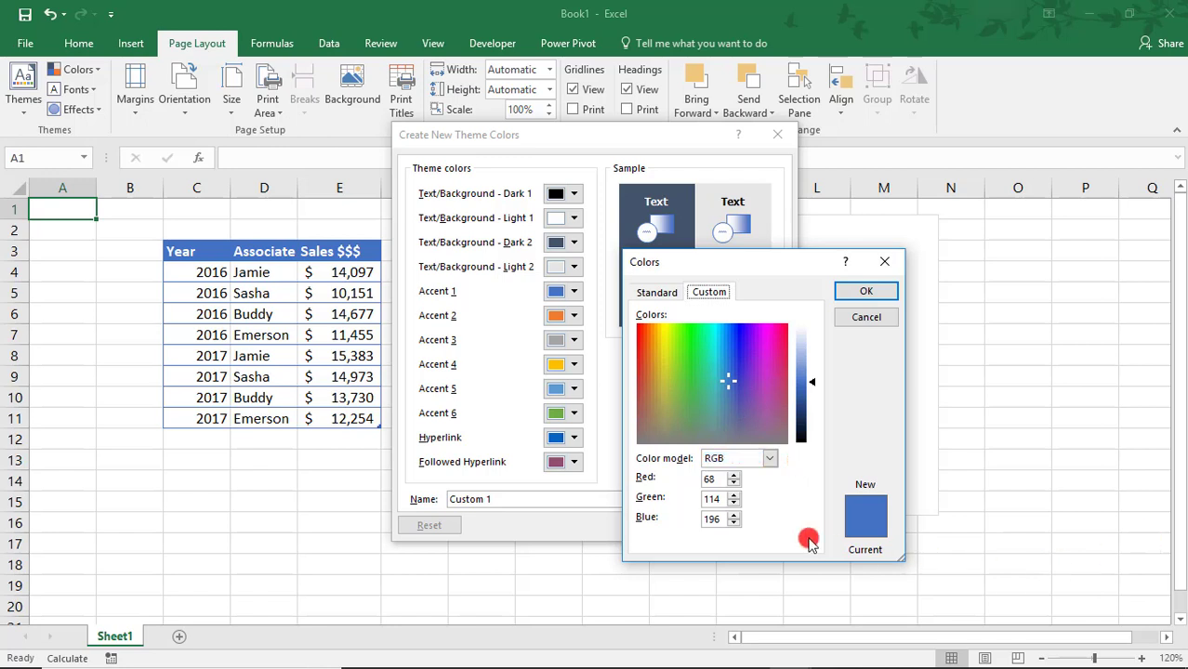
# Set the Accent 1 color to RGB 255, 201, 7
pyautogui.click(714, 477)
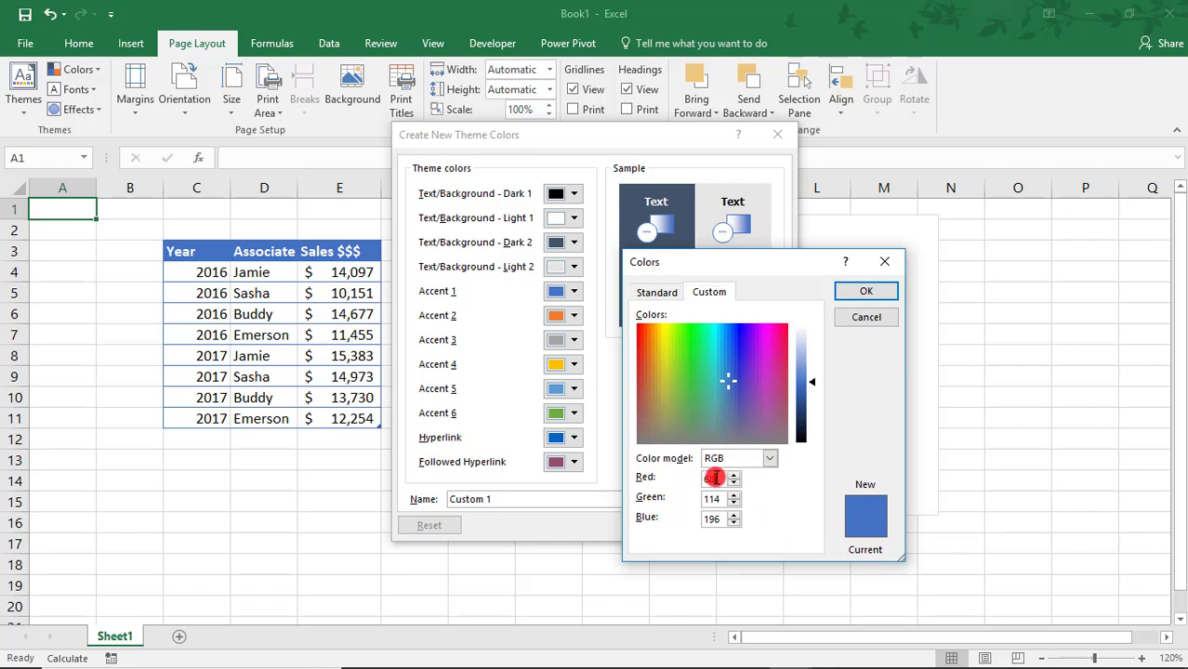
pyautogui.moveTo(714, 477); pyautogui.dragTo(689, 477)
pyautogui.write('255')
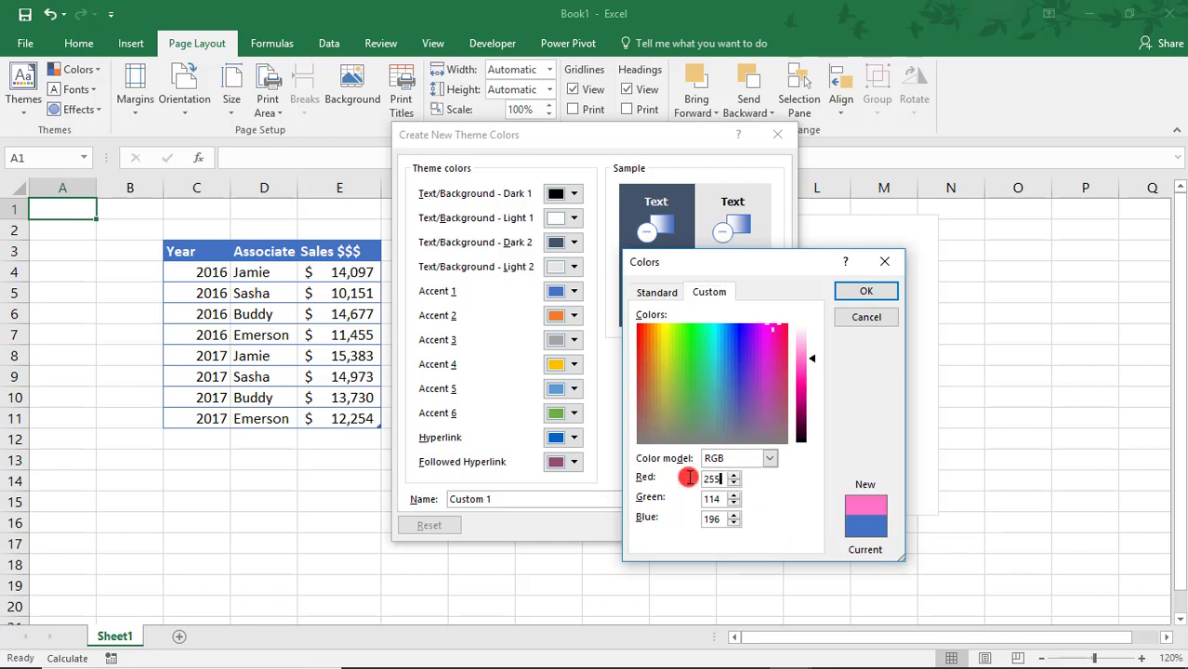
pyautogui.press('Tab')
pyautogui.write('201')
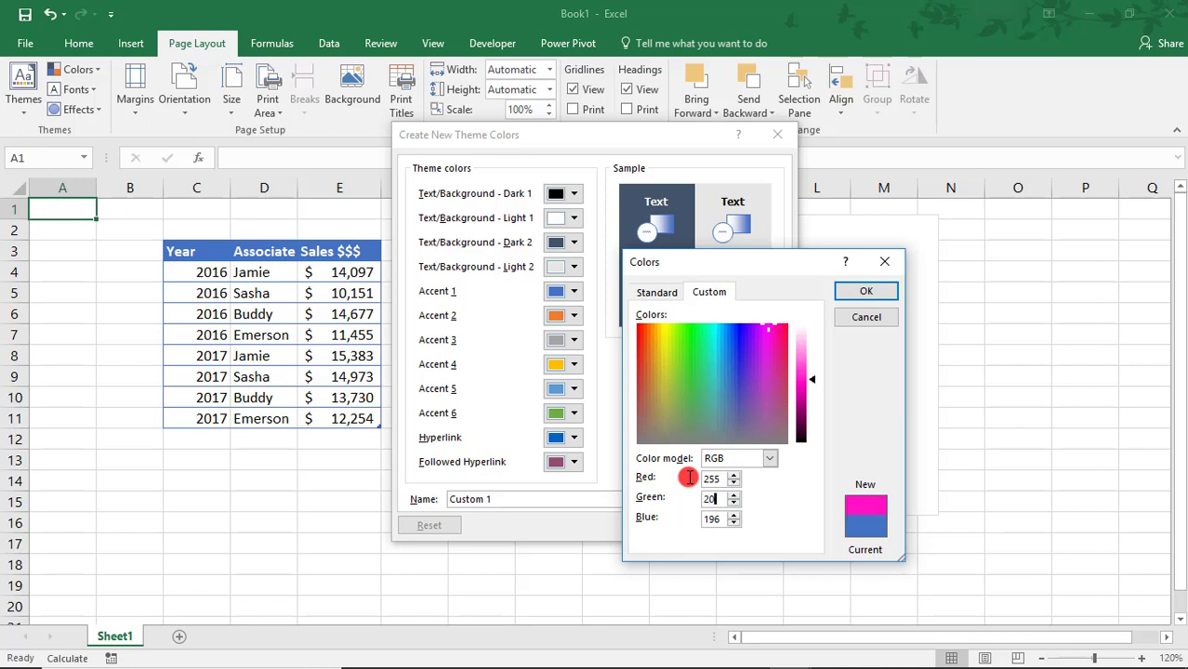
pyautogui.press('Tab')
pyautogui.write('7')
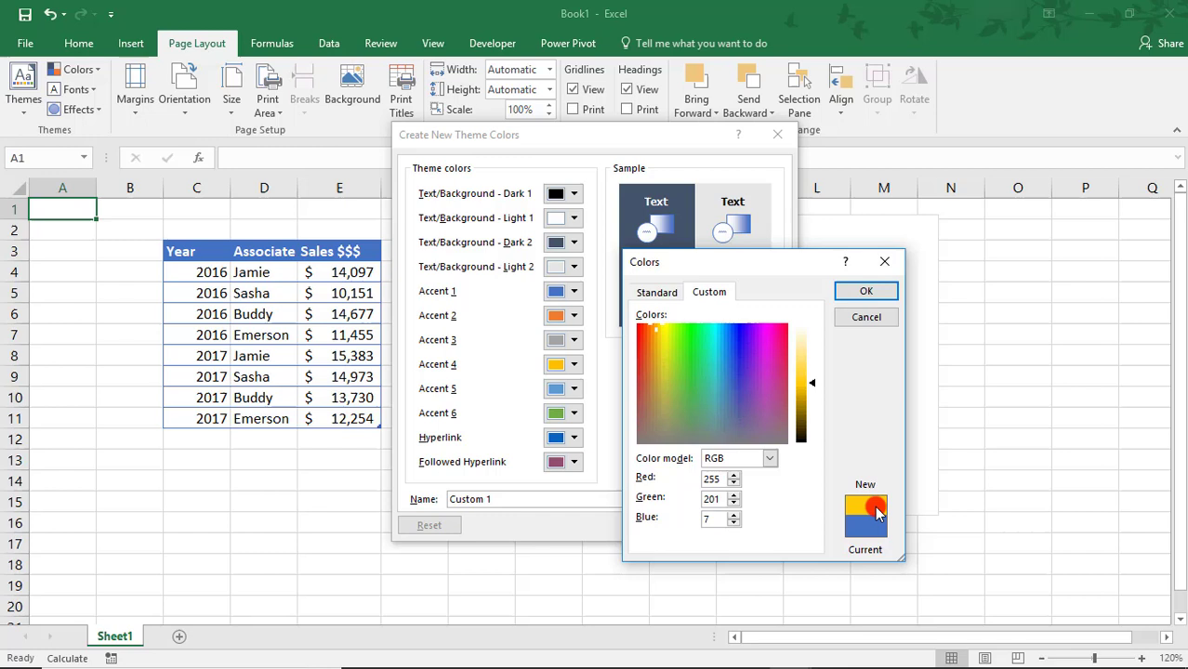
pyautogui.click(865, 292)
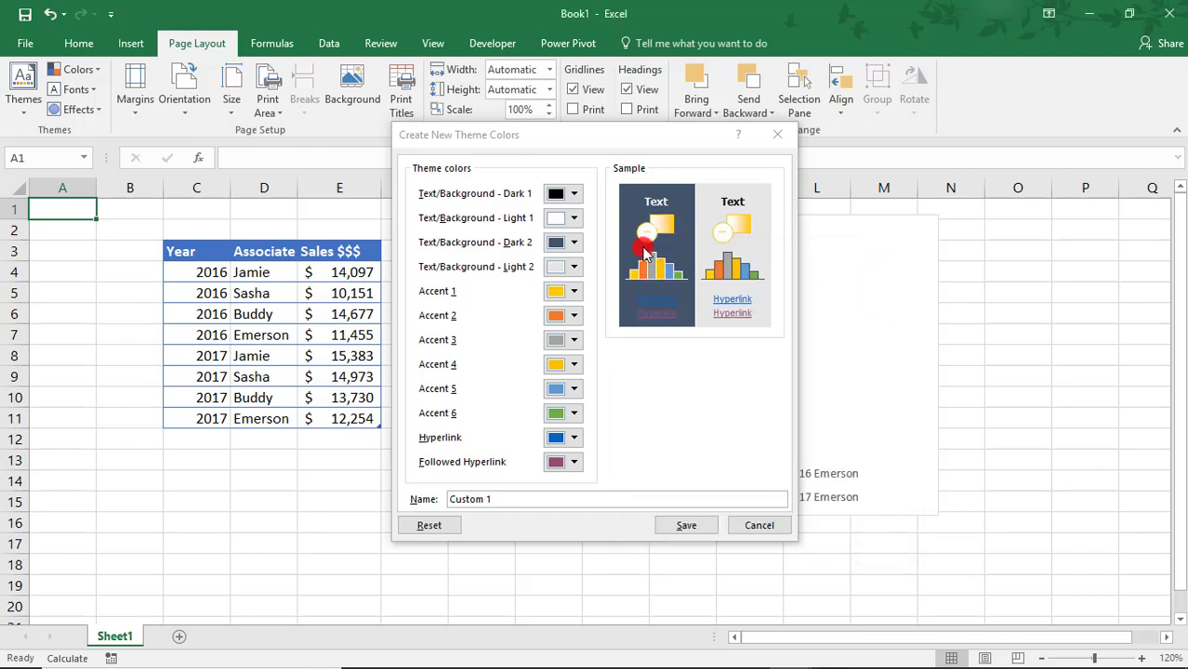
# Set the Accent 2 color to RGB 255, 7, 61 as a custom color
pyautogui.click(578, 314)
pyautogui.click(565, 499)
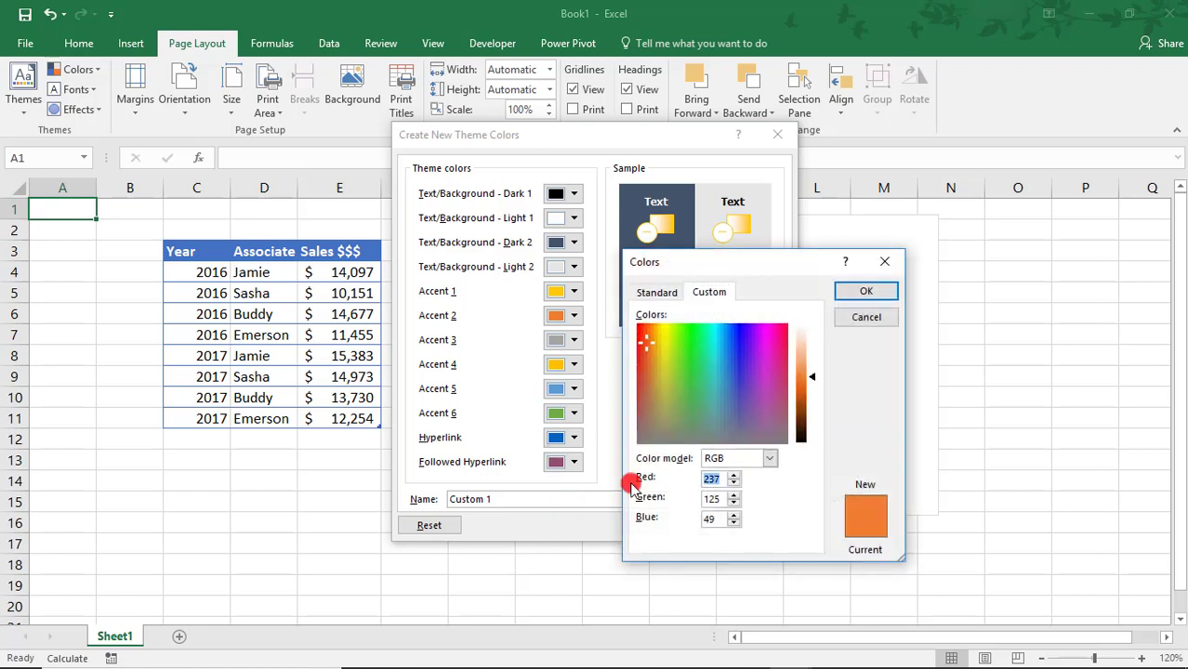
pyautogui.write('255')
pyautogui.press('Tab')
pyautogui.write('7')
pyautogui.press('Tab')
pyautogui.write('61')
pyautogui.click(862, 289)
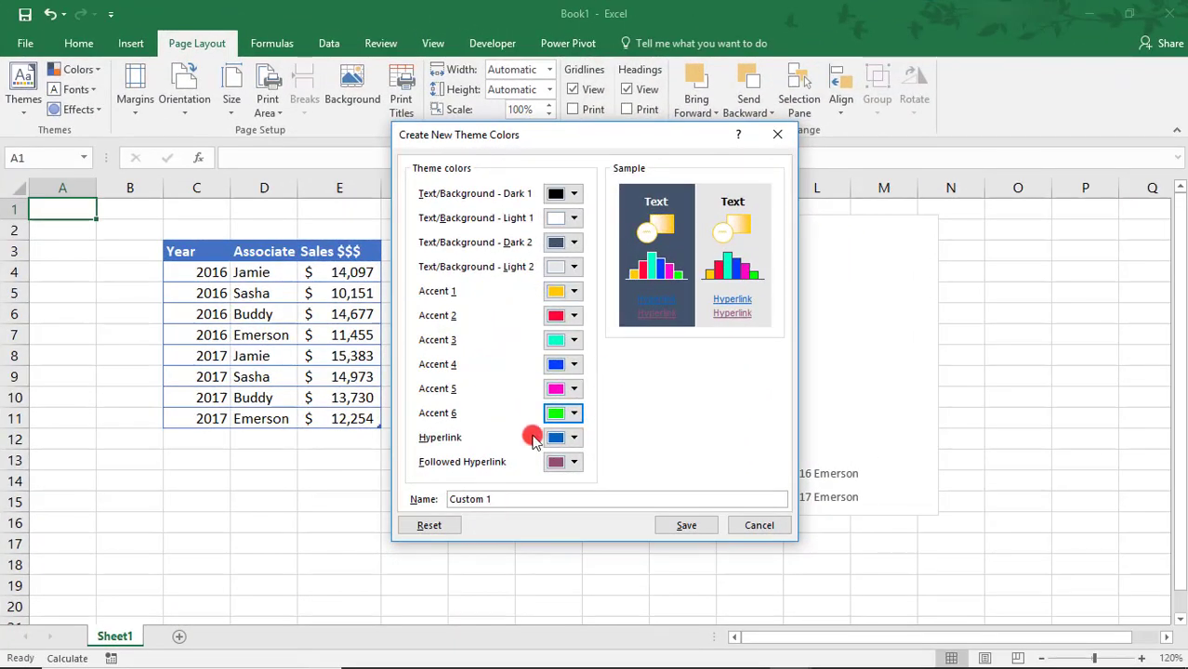
# Name the custom theme colors "Color Palette1" and save them
pyautogui.moveTo(521, 499); pyautogui.dragTo(459, 500)
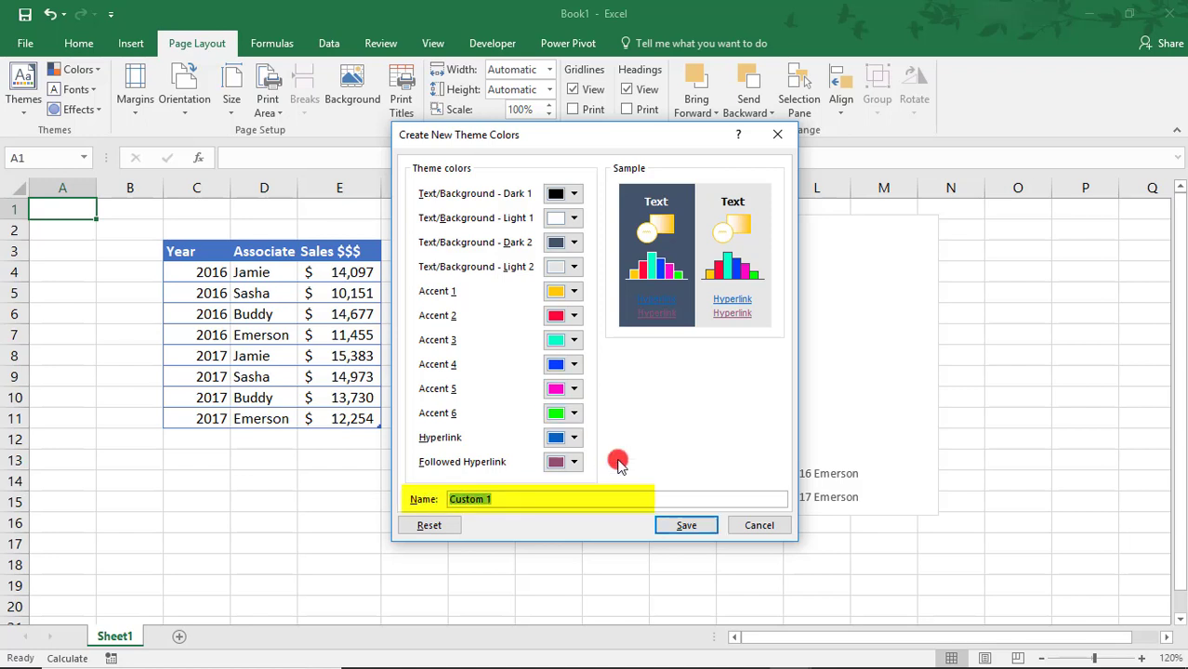
pyautogui.write('Color Palette2')
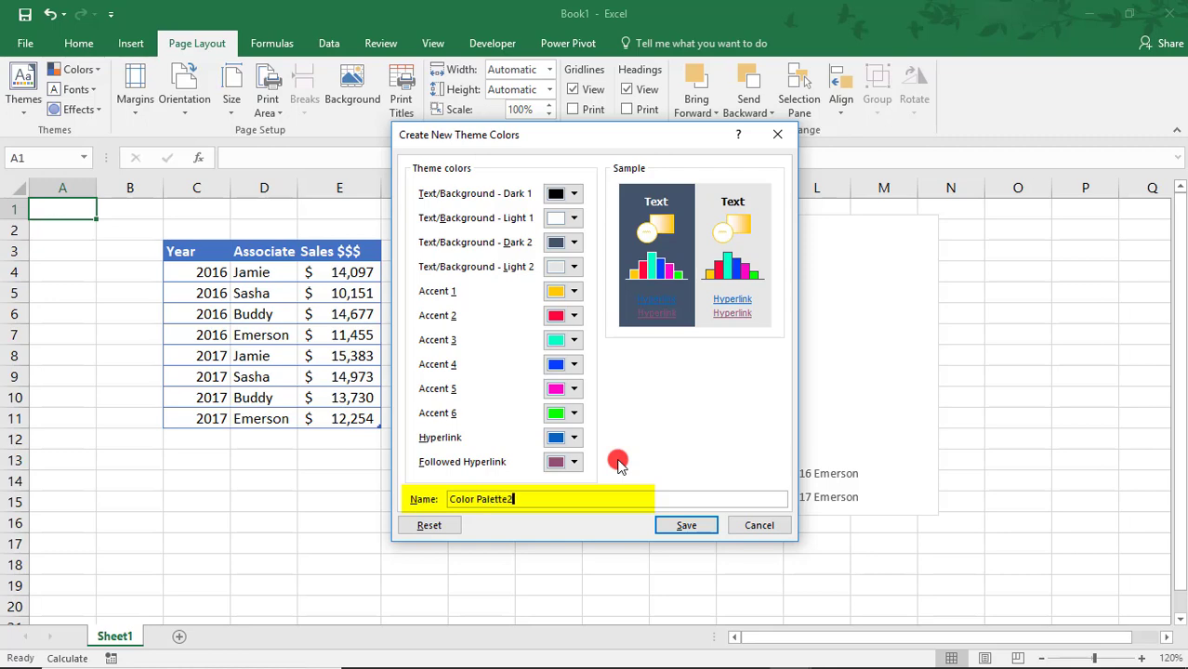
pyautogui.press('BackSpace')
pyautogui.write('1')
pyautogui.click(683, 526)
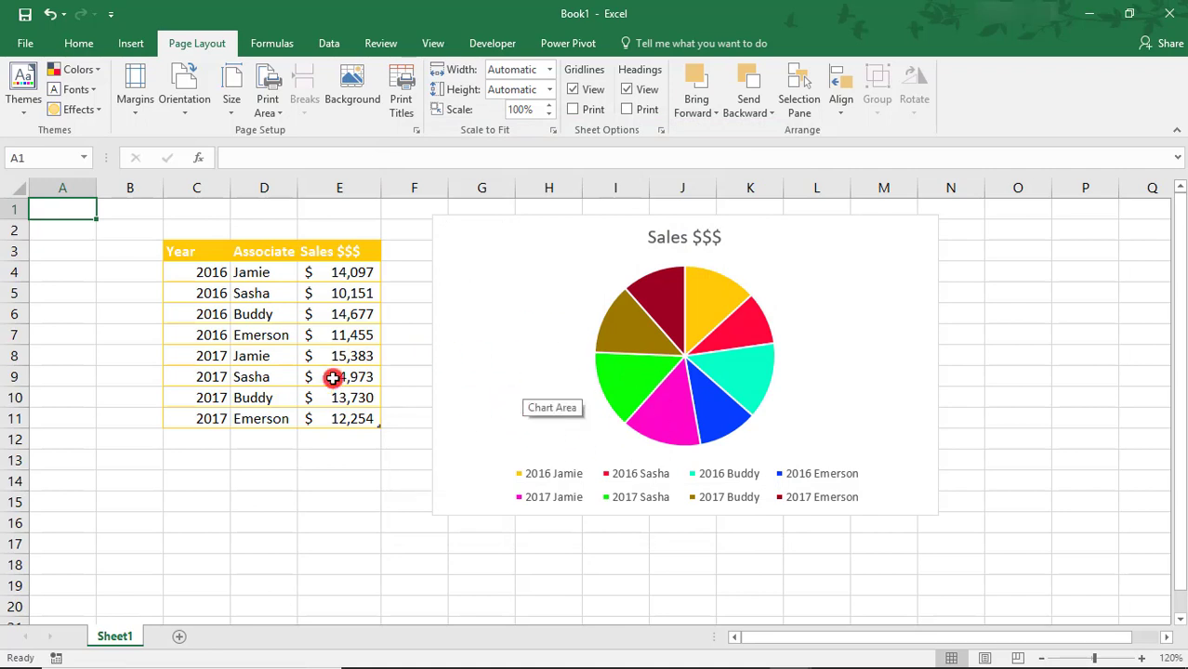
# Apply the light turquoise banded style with full gridlines to the sales table and reopen the table style gallery
pyautogui.click(325, 290)
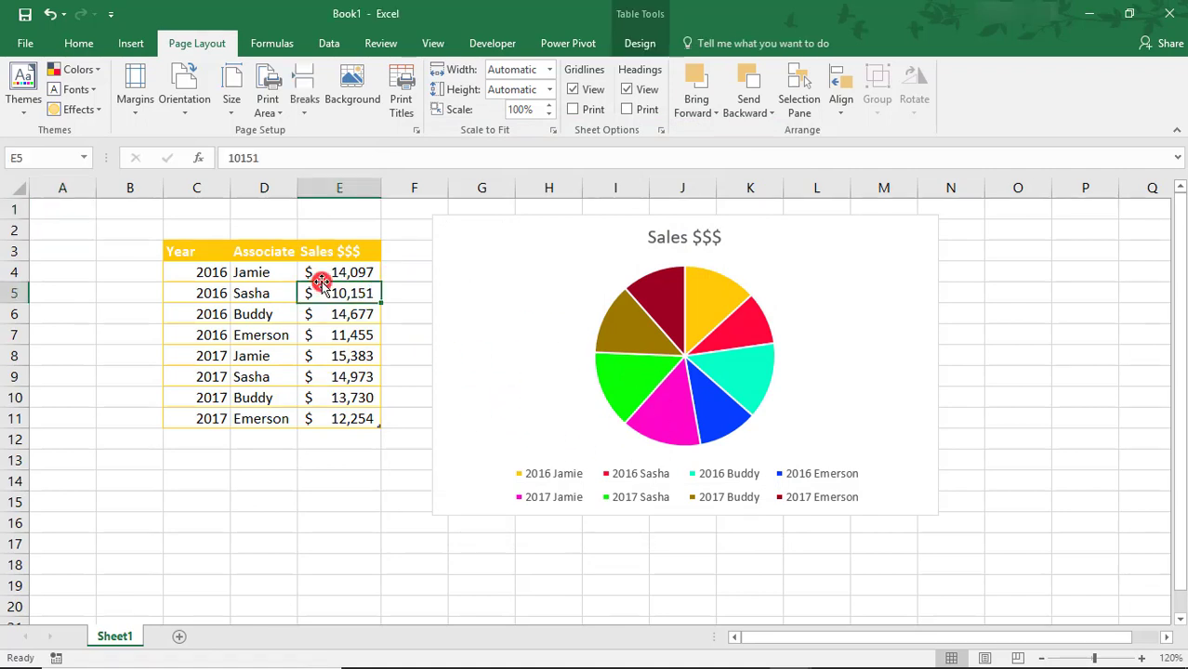
pyautogui.click(640, 44)
pyautogui.click(1112, 108)
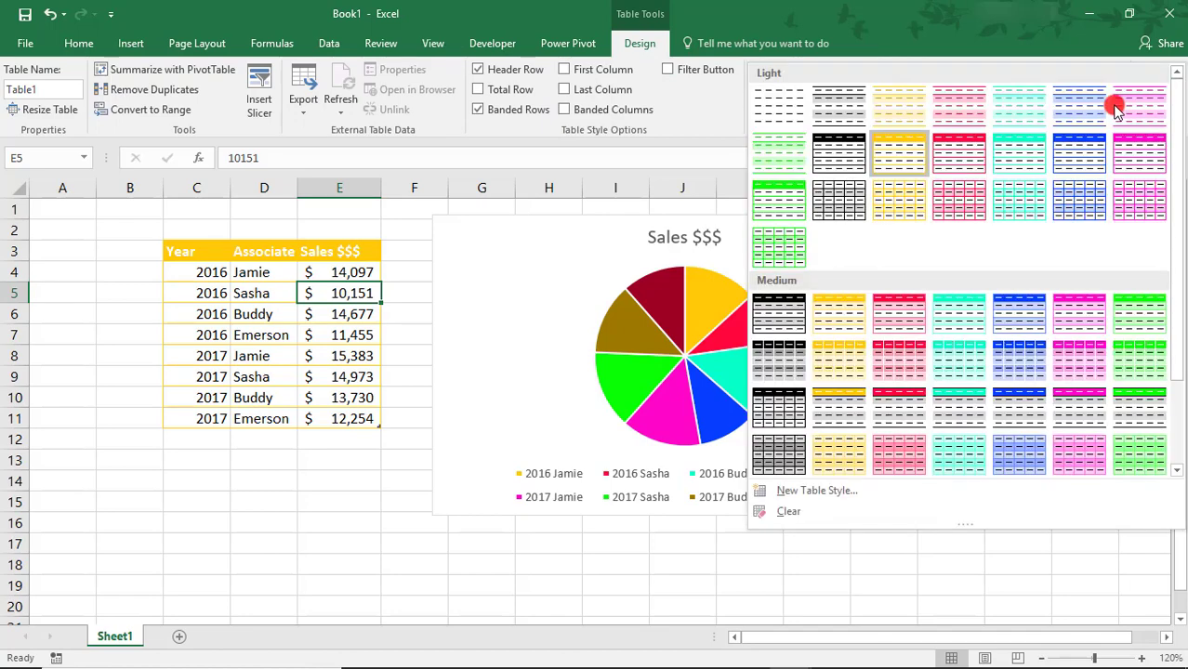
pyautogui.click(1009, 199)
pyautogui.click(1118, 110)
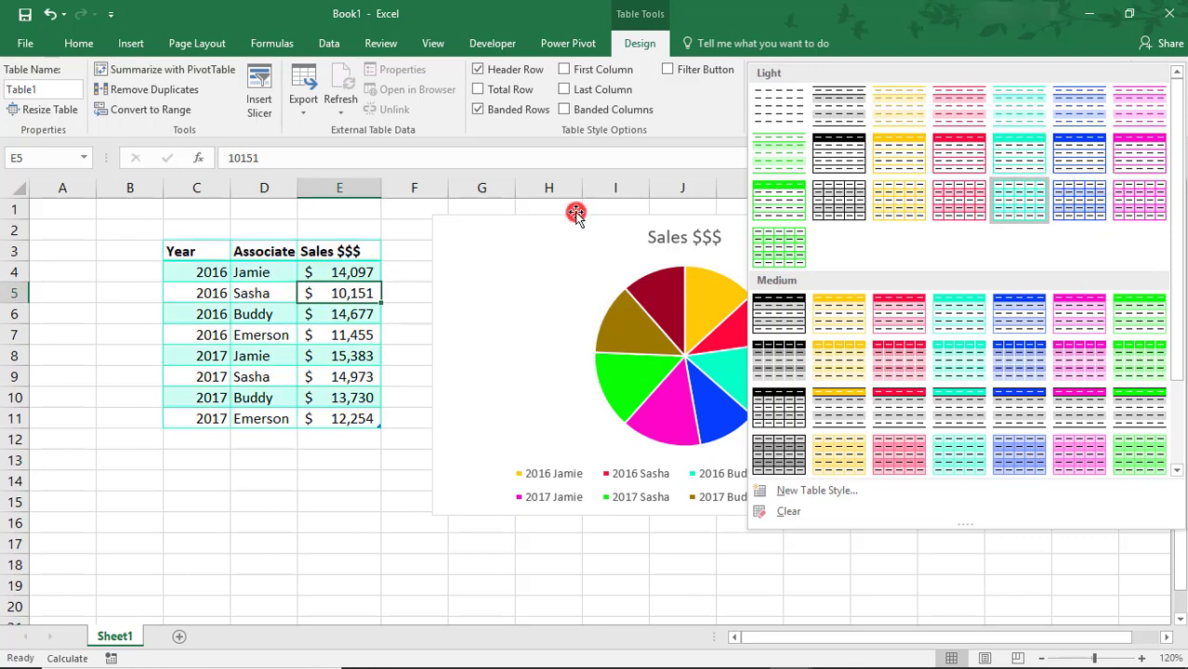
# Select the sales pie chart and examine the chart style and shape formatting options offered in the custom theme colors
pyautogui.click(539, 223)
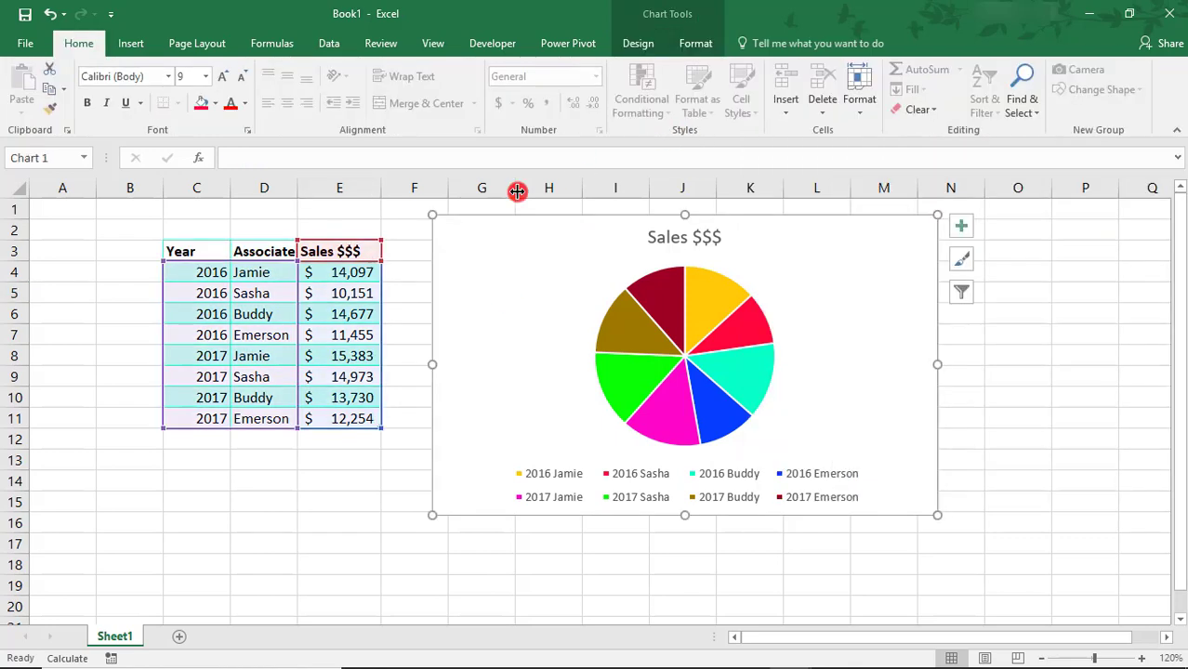
pyautogui.click(638, 43)
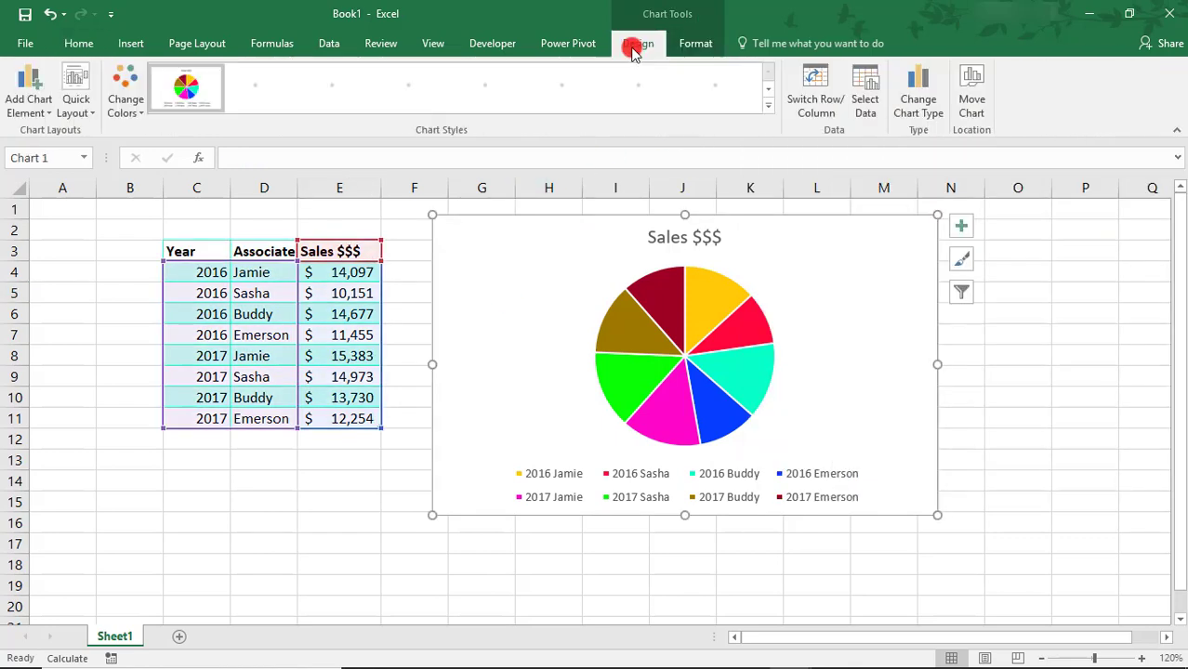
pyautogui.click(768, 105)
pyautogui.click(696, 43)
pyautogui.click(695, 43)
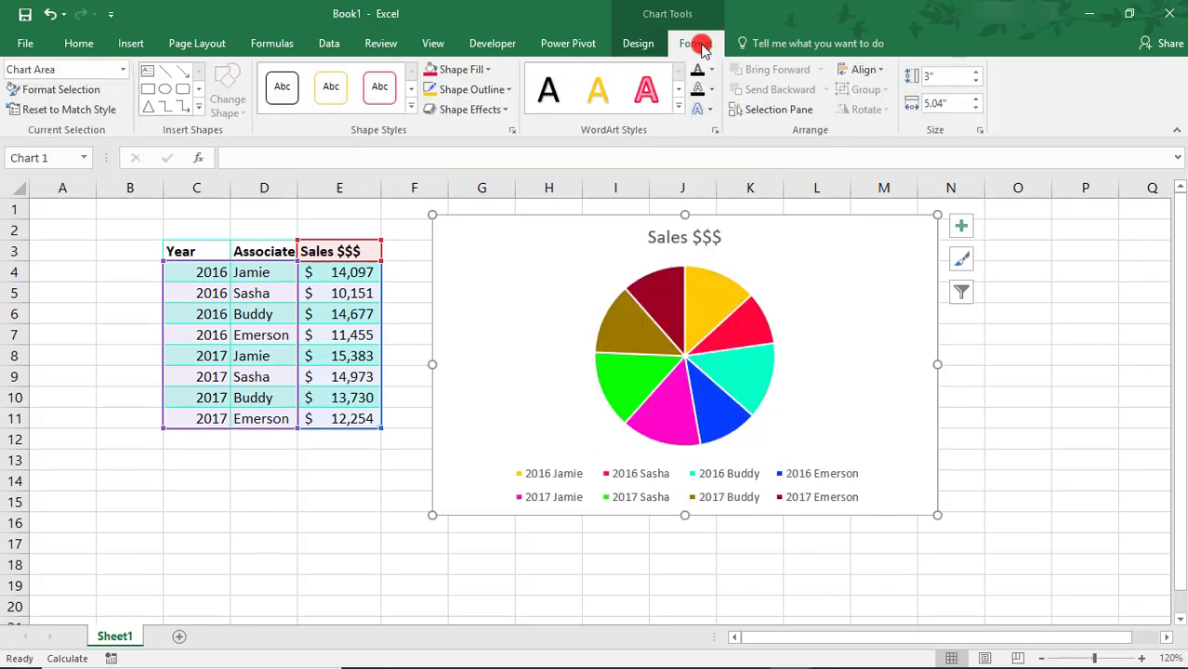
# Add the theme colors gallery containing Color Palette1 to the Quick Access Toolbar
pyautogui.click(199, 43)
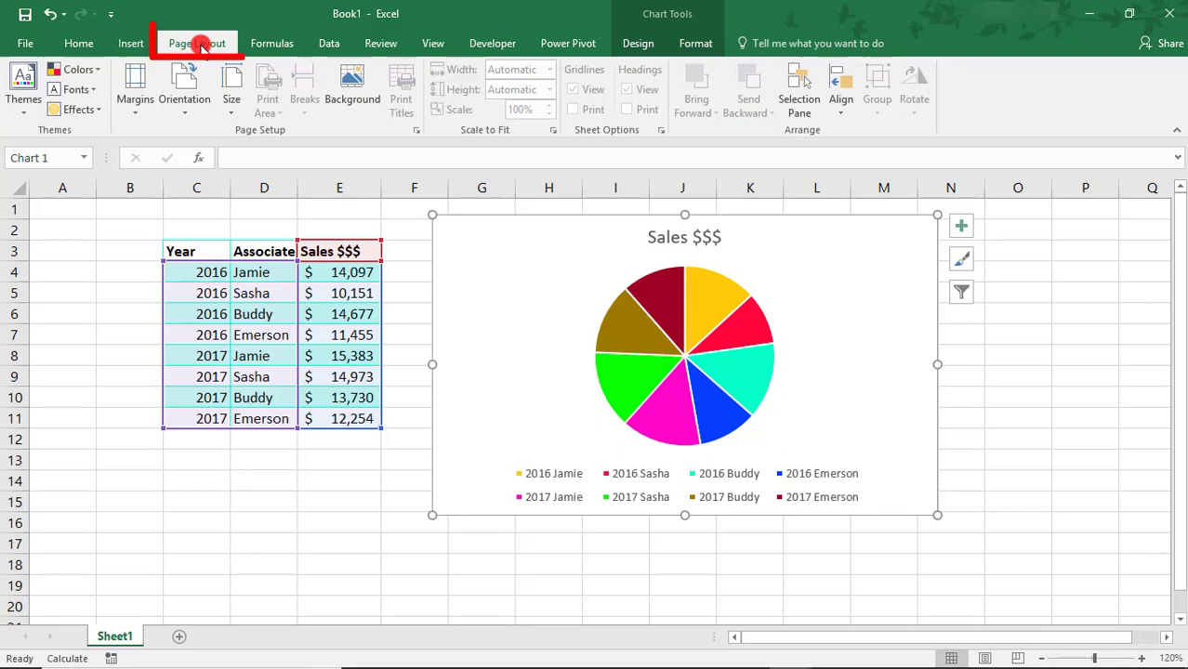
pyautogui.click(94, 70)
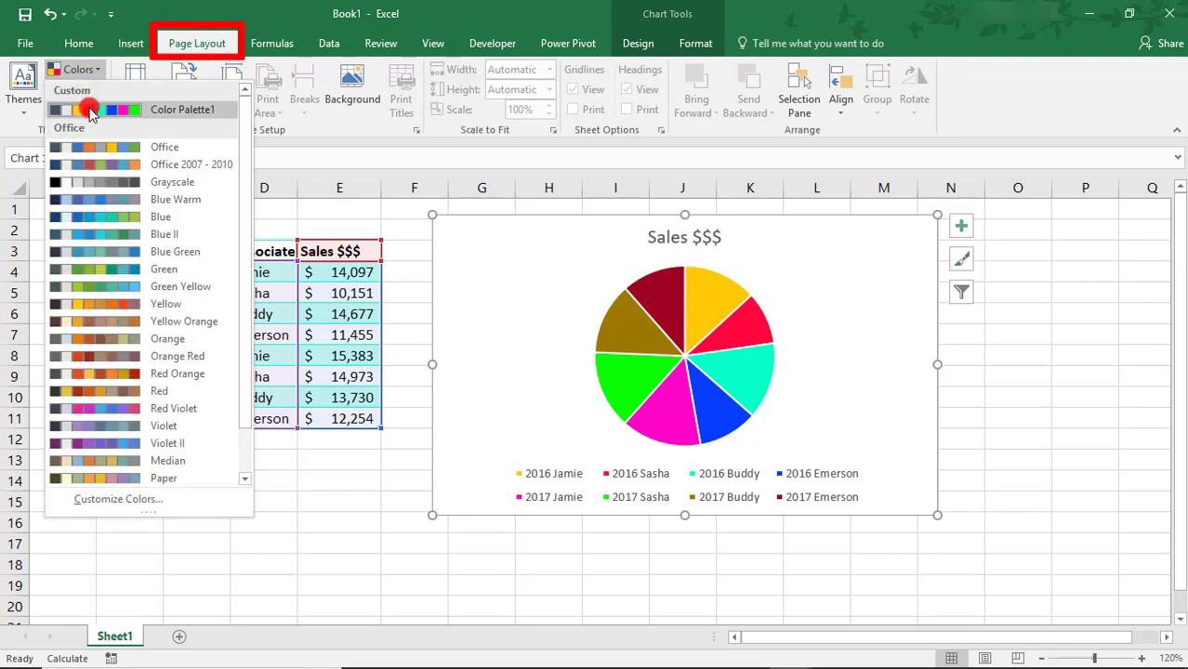
pyautogui.rightClick(90, 113)
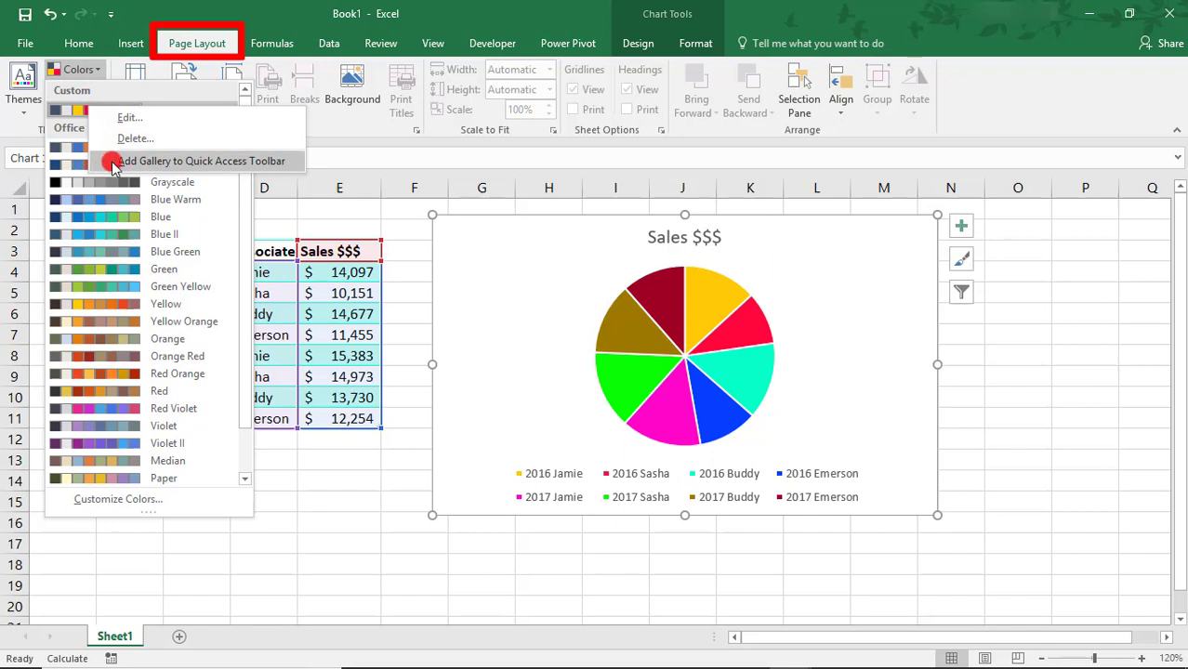
pyautogui.click(113, 162)
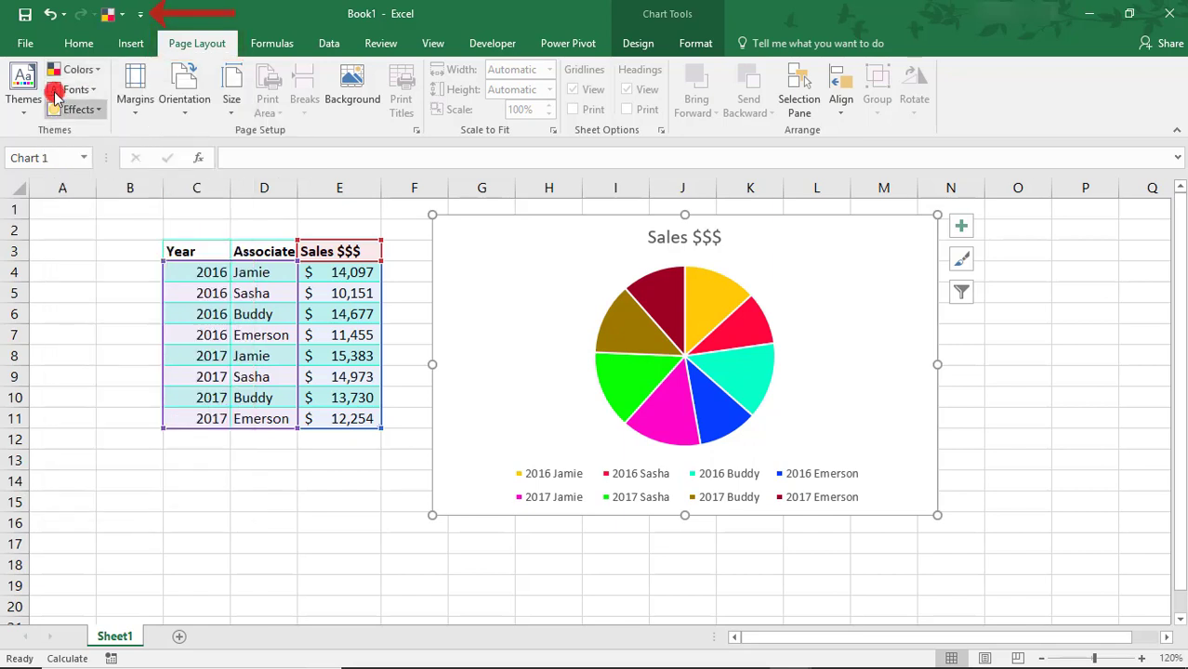
# Apply the Color Palette1 theme colors from the Quick Access Toolbar gallery and deselect the chart
pyautogui.click(114, 16)
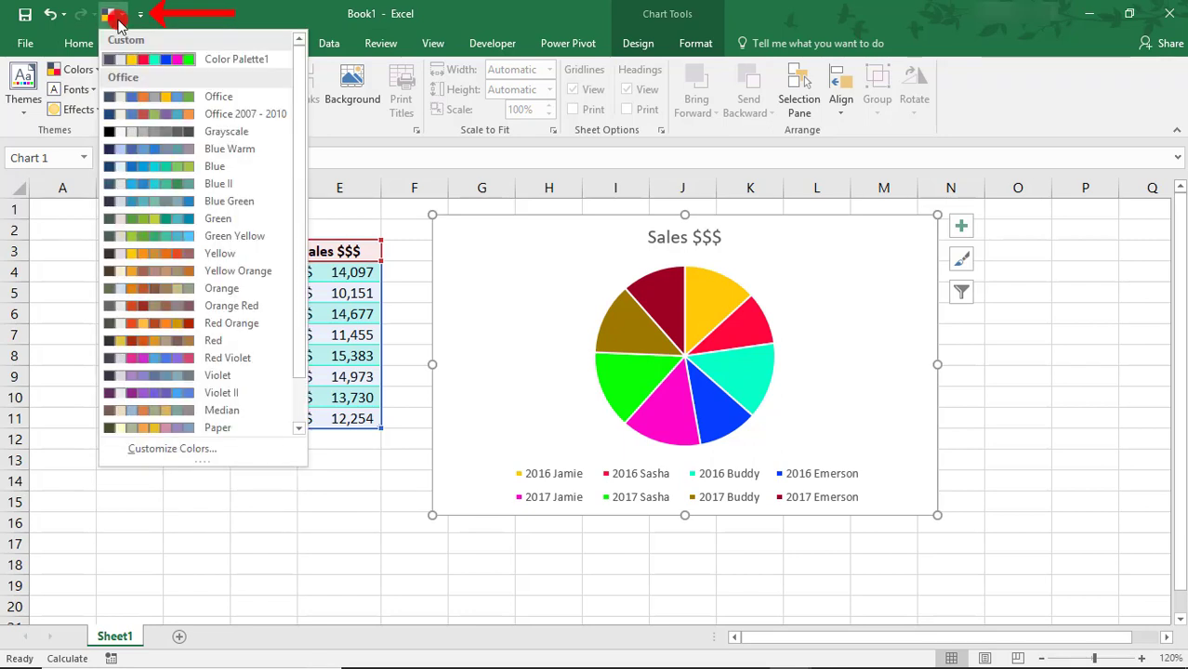
pyautogui.click(186, 59)
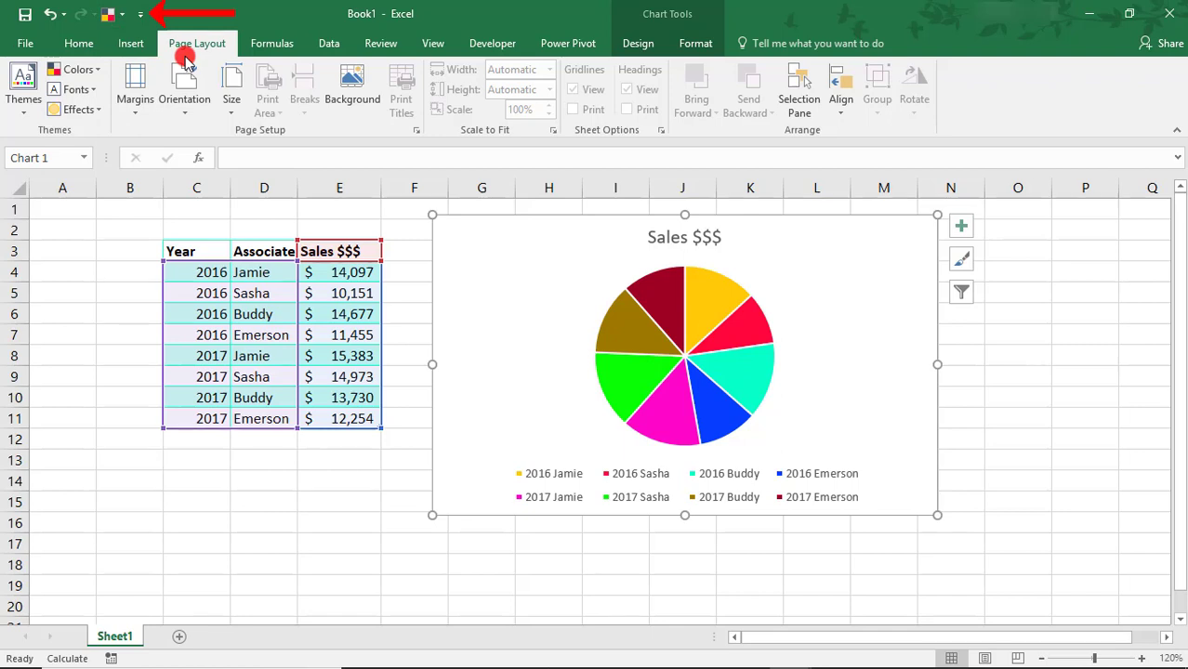
pyautogui.press('Escape')
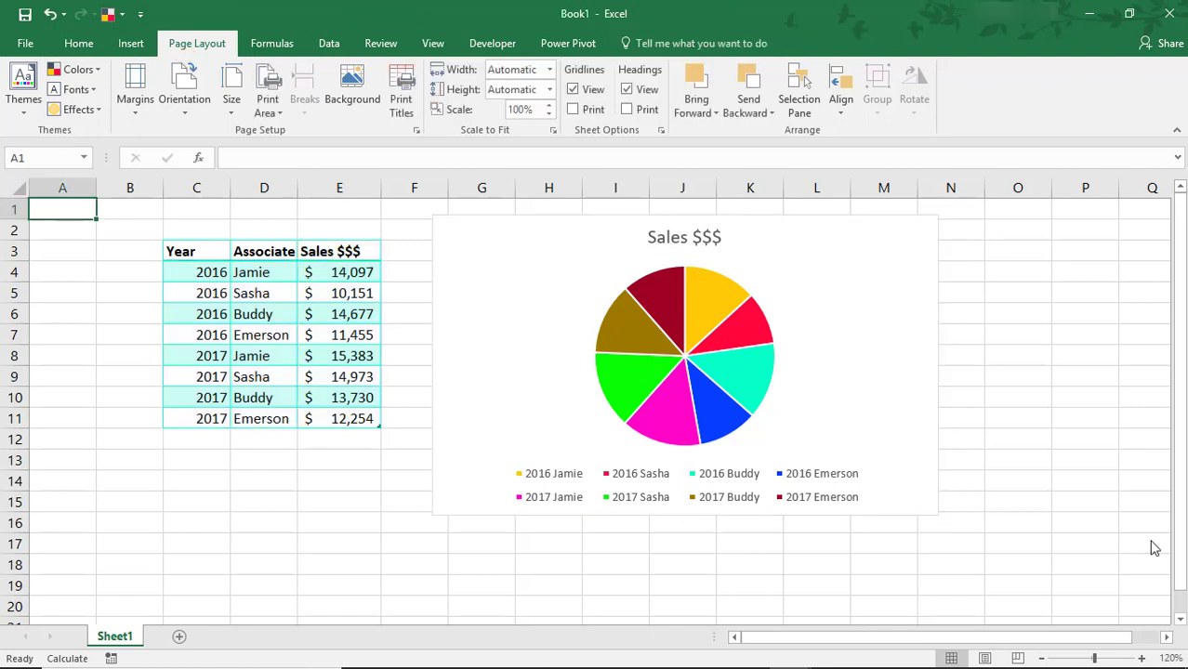